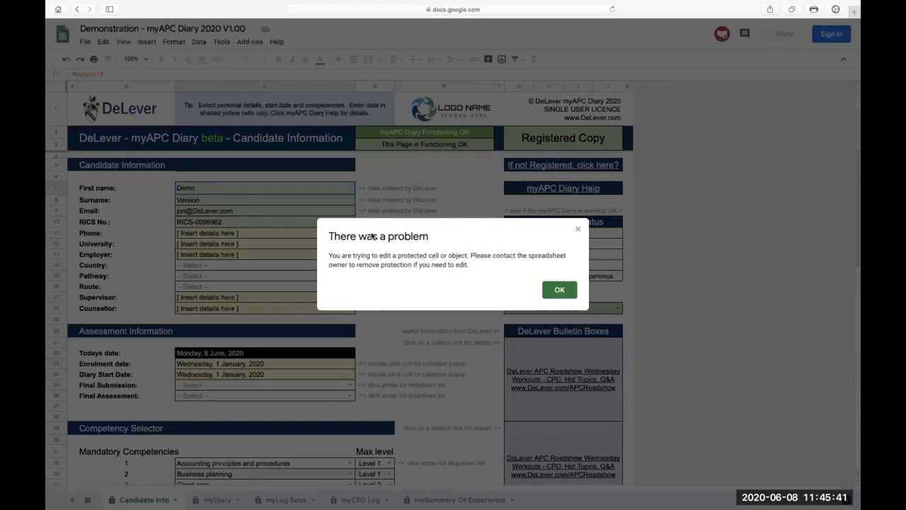
Dismiss the protected-cell warning and enter the candidate's phone number in the Candidate Information section.
left_click(559, 291)
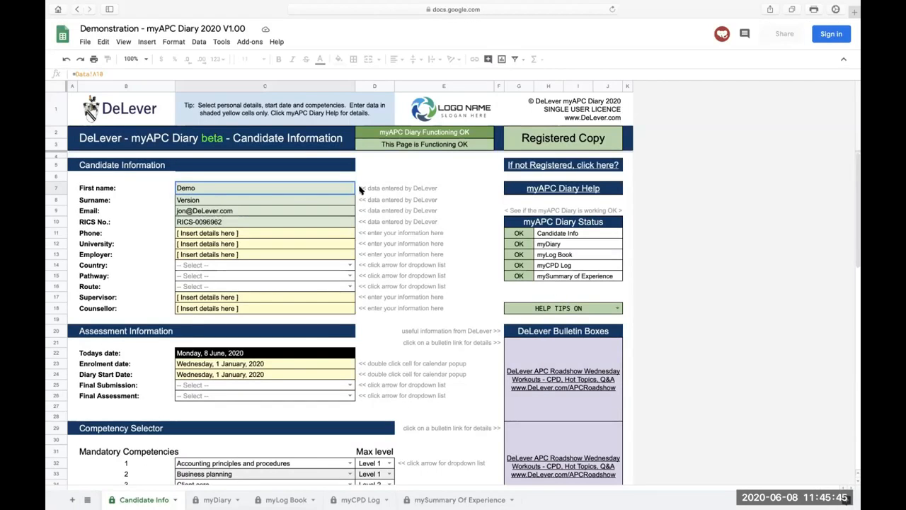
left_click_drag(361, 189, 367, 224)
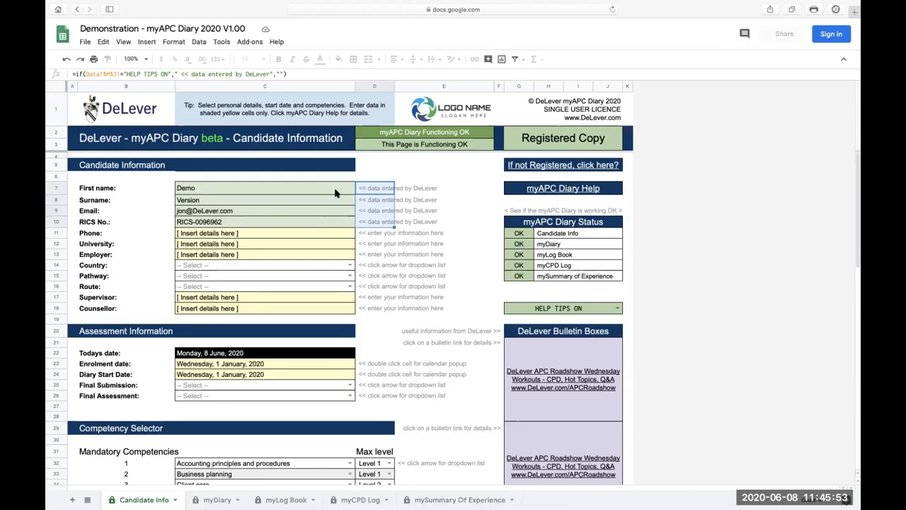
left_click(330, 236)
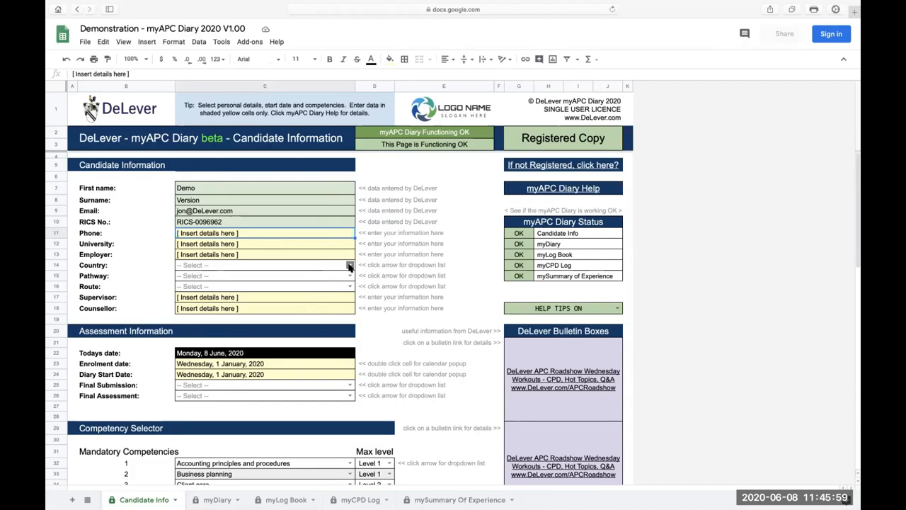
double_click(261, 236)
left_click_drag(268, 234, 172, 240)
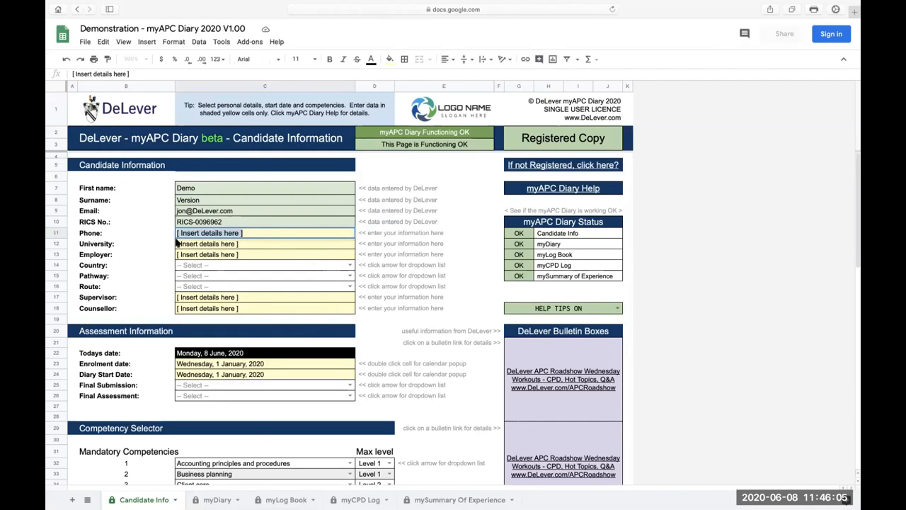
type("0")
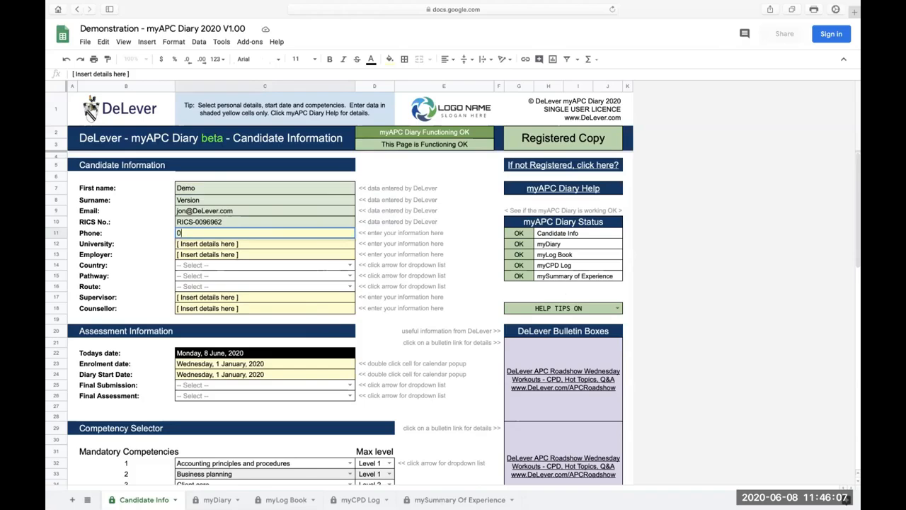
type("000 000 000")
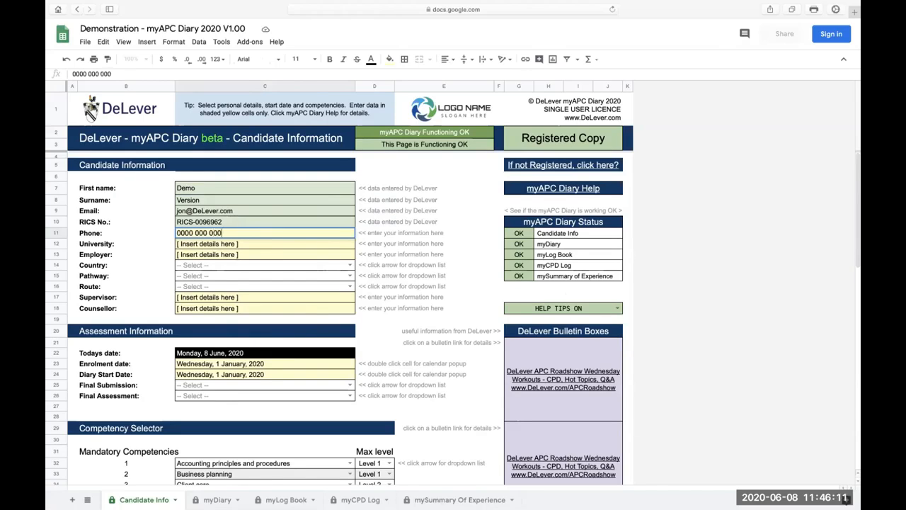
Set the candidate's employer to DeLever, leaving the university placeholder as it is.
left_click(228, 244)
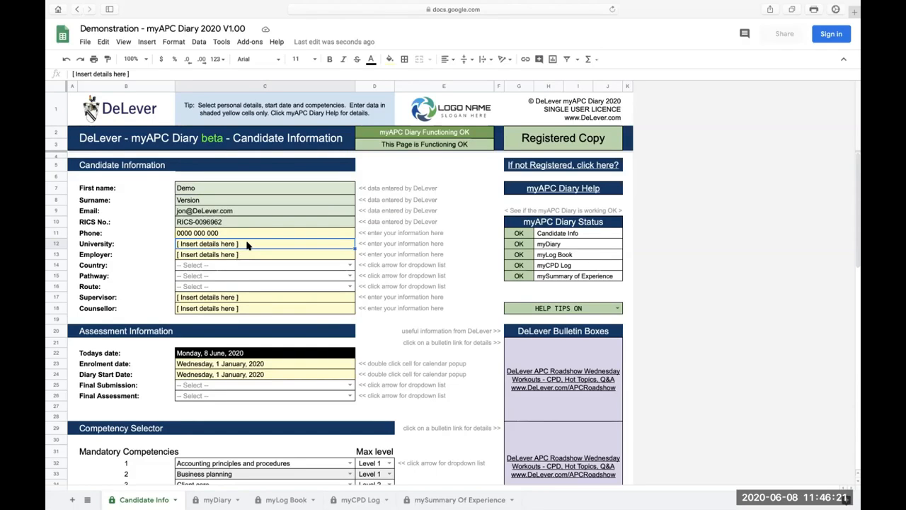
double_click(247, 244)
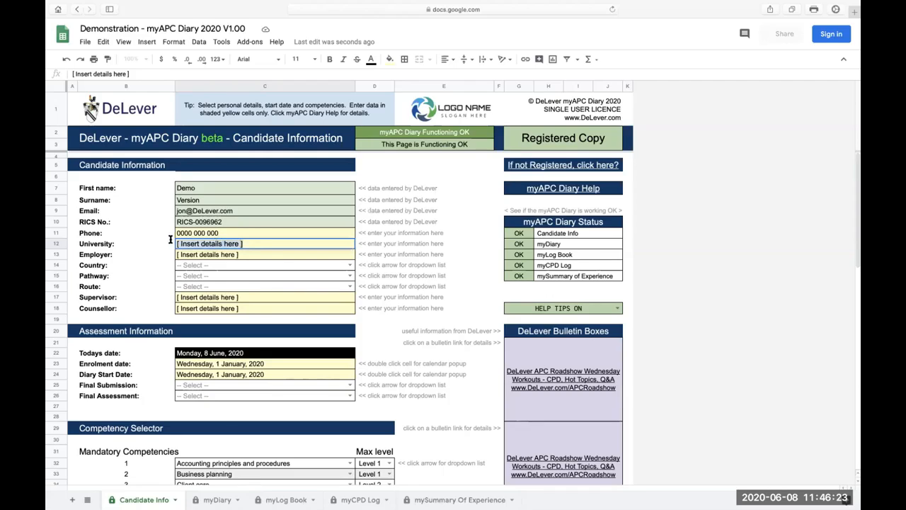
left_click(256, 258)
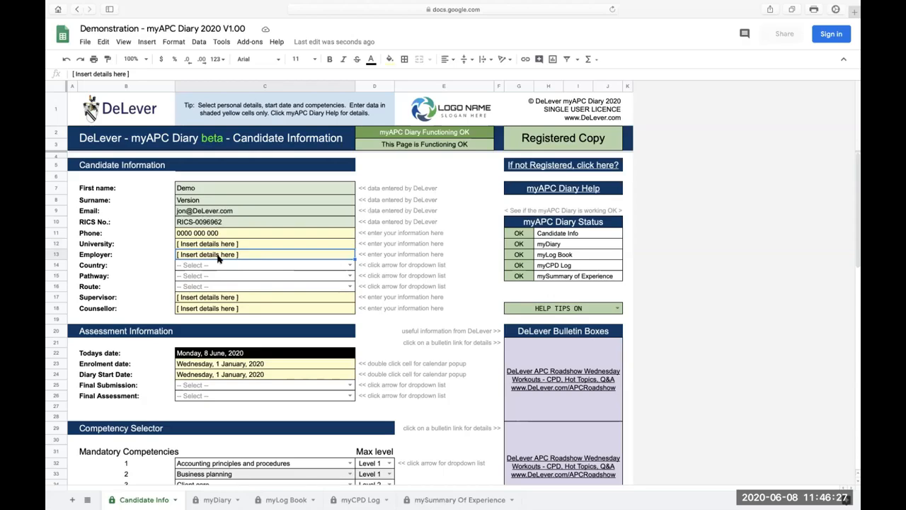
type("DeL")
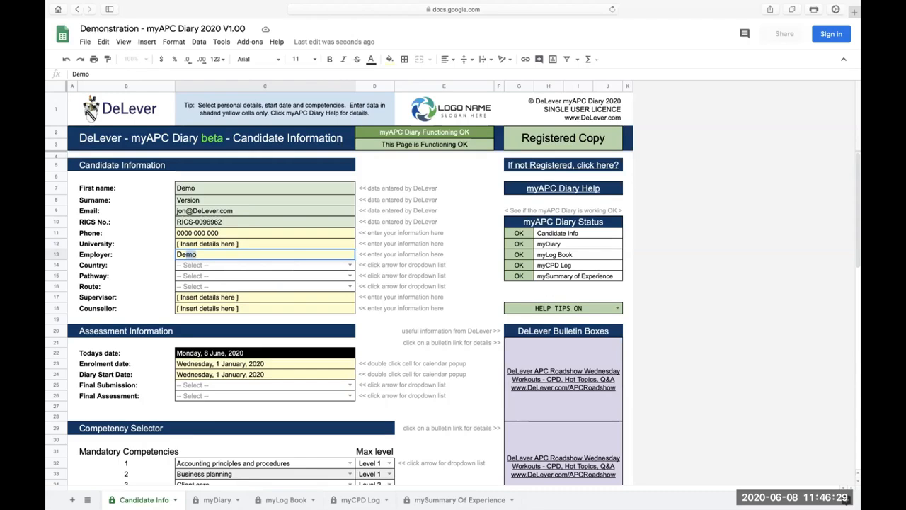
type("ever")
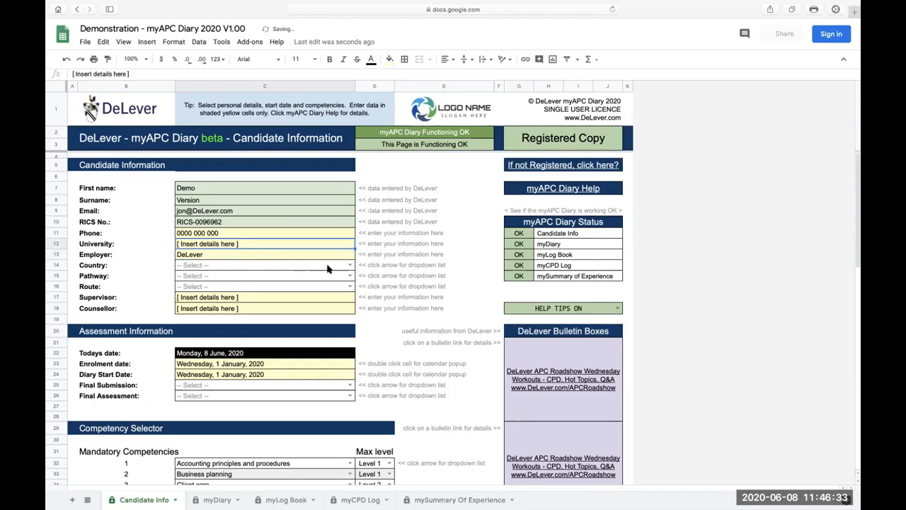
Try to enter England as free text for the candidate's country.
left_click(350, 265)
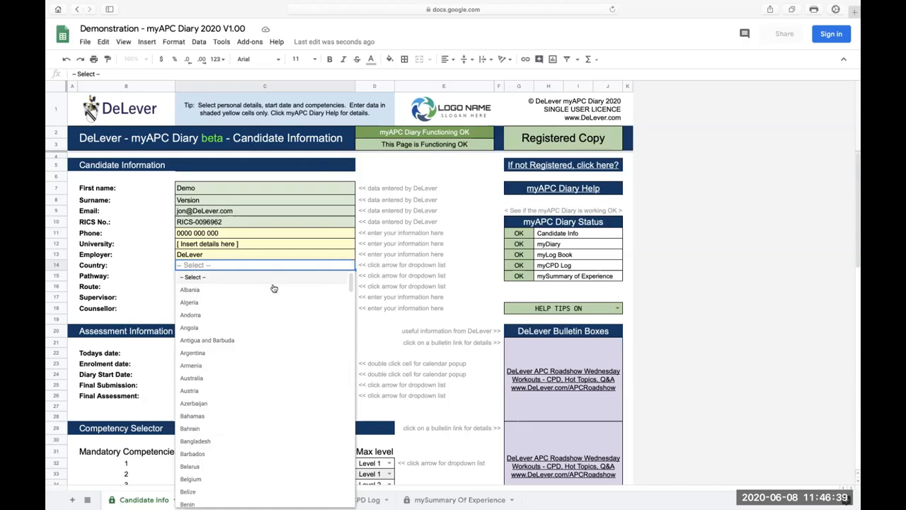
key("Escape")
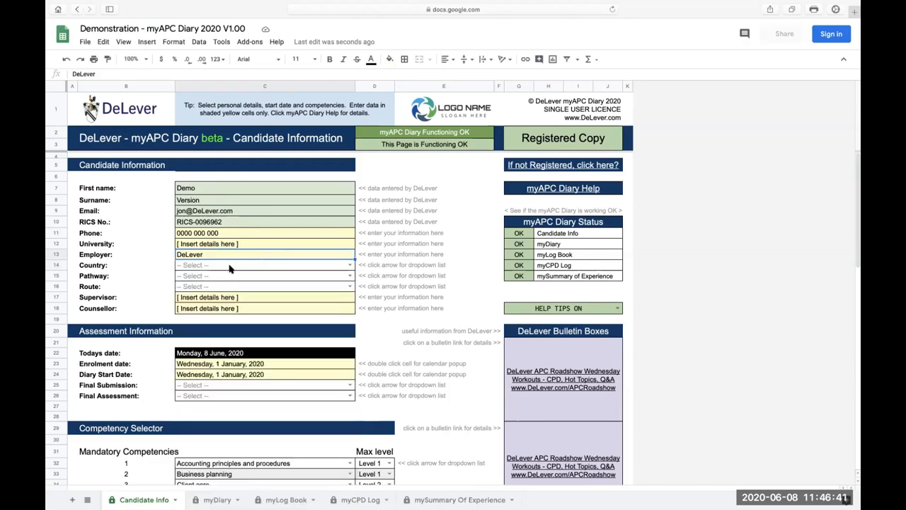
type("E")
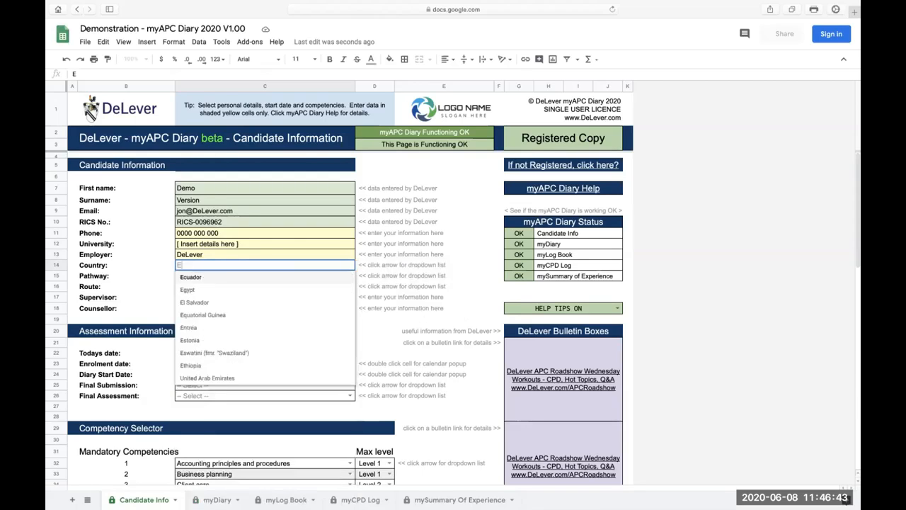
type("ngland")
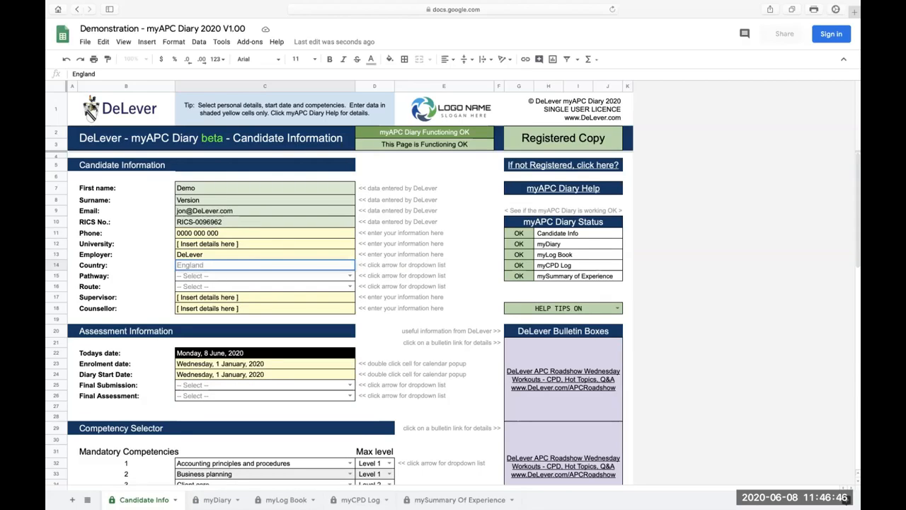
key("Return")
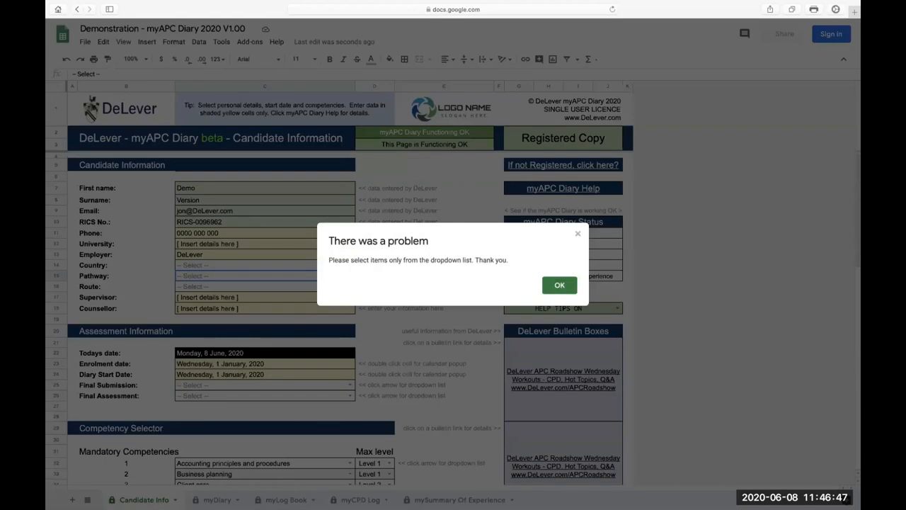
left_click(567, 286)
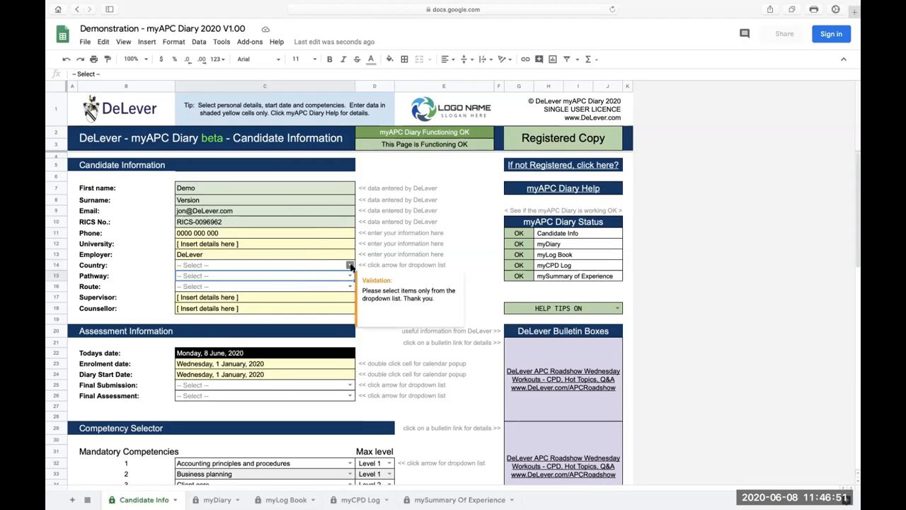
Set the candidate's country to United Kingdom from the allowed options.
left_click(363, 267)
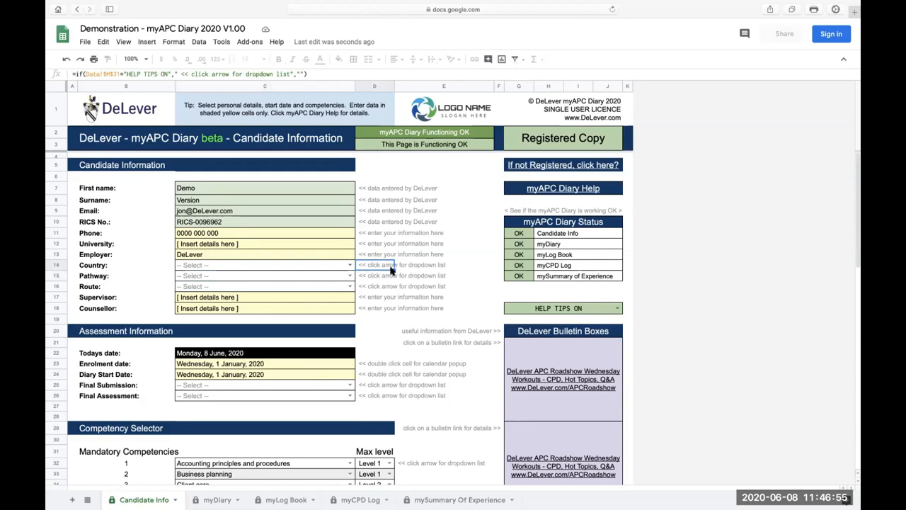
left_click(350, 265)
scroll(310, 393, "down", 10)
left_click_drag(351, 361, 352, 508)
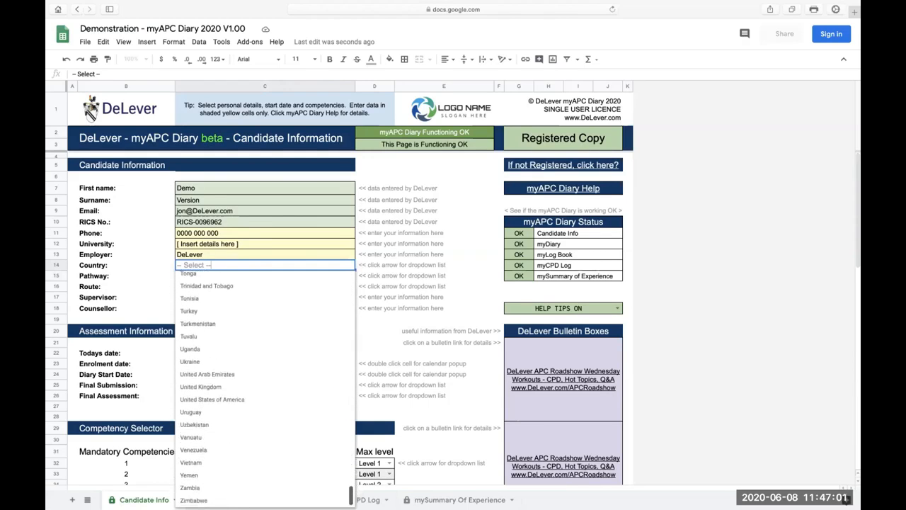
left_click(215, 388)
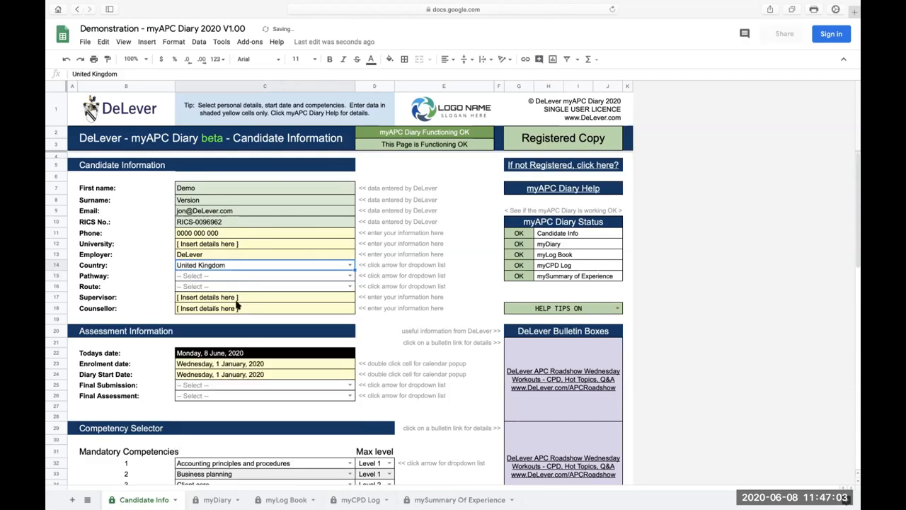
Set the pathway to Quantity Surveying and Construction and the route to APC 24m.
left_click(350, 275)
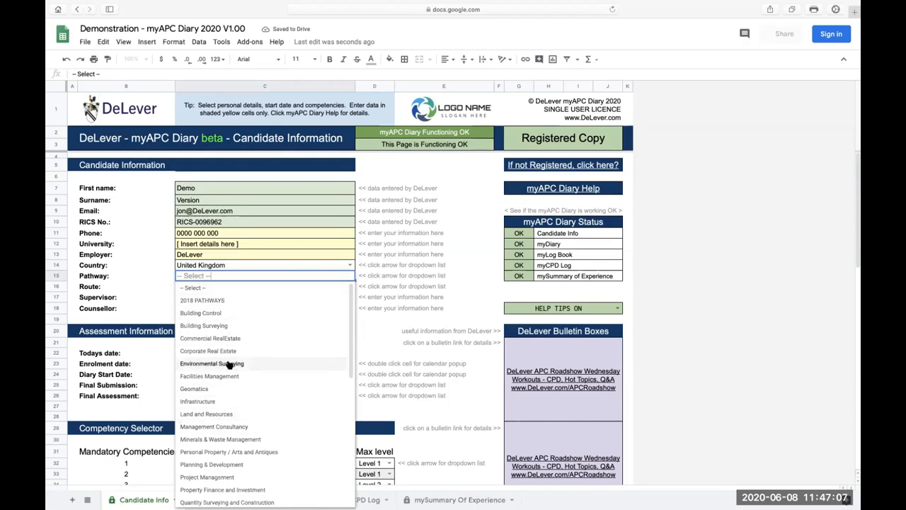
scroll(231, 354, "down", 3)
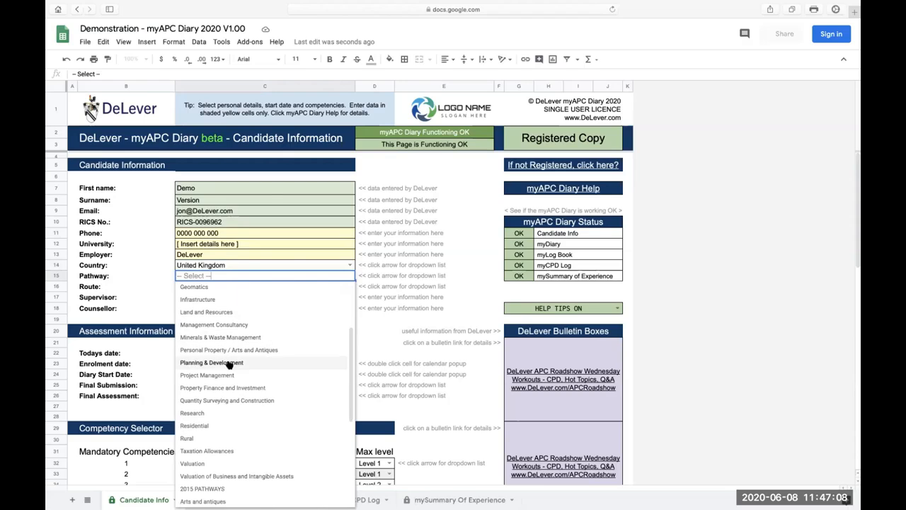
left_click(229, 401)
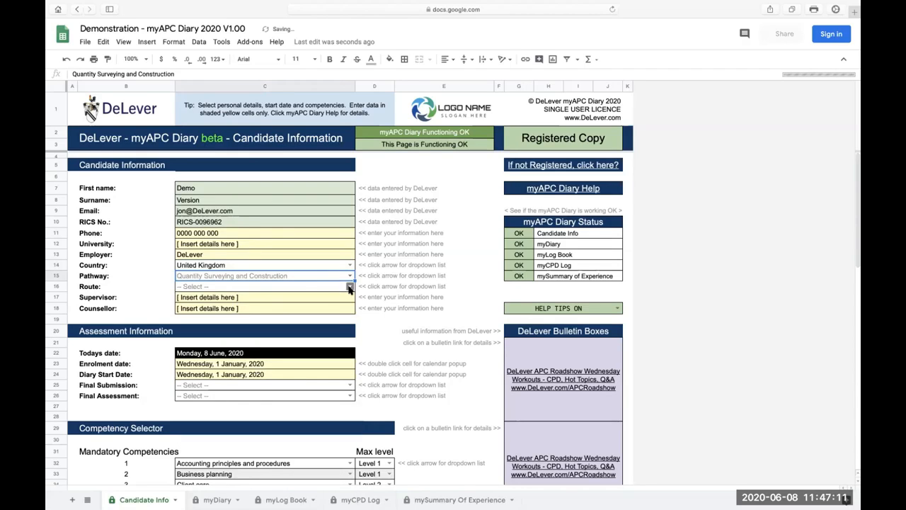
left_click(349, 288)
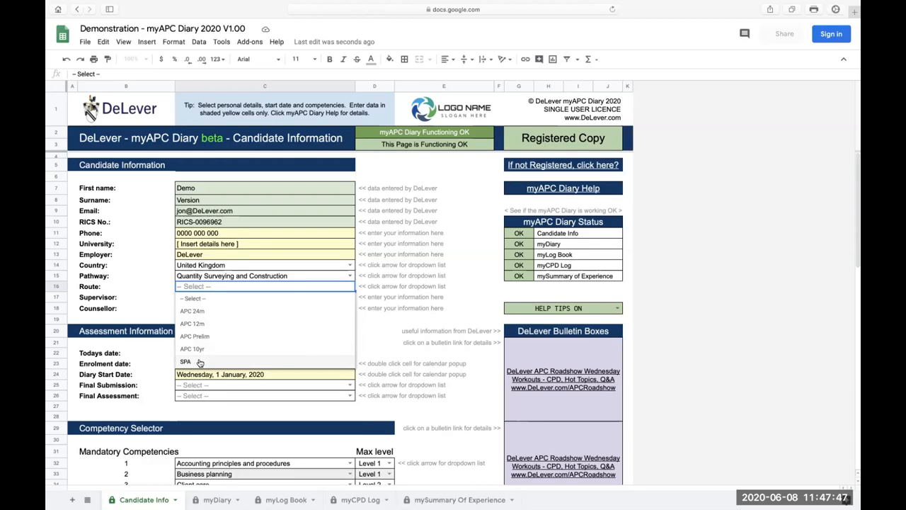
left_click(201, 312)
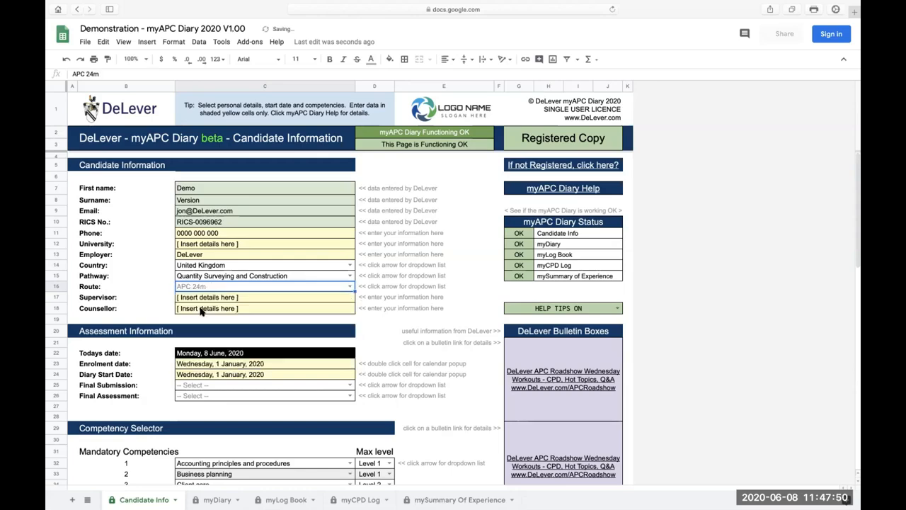
Fill in the names of the candidate's supervisor and counsellor.
left_click(249, 301)
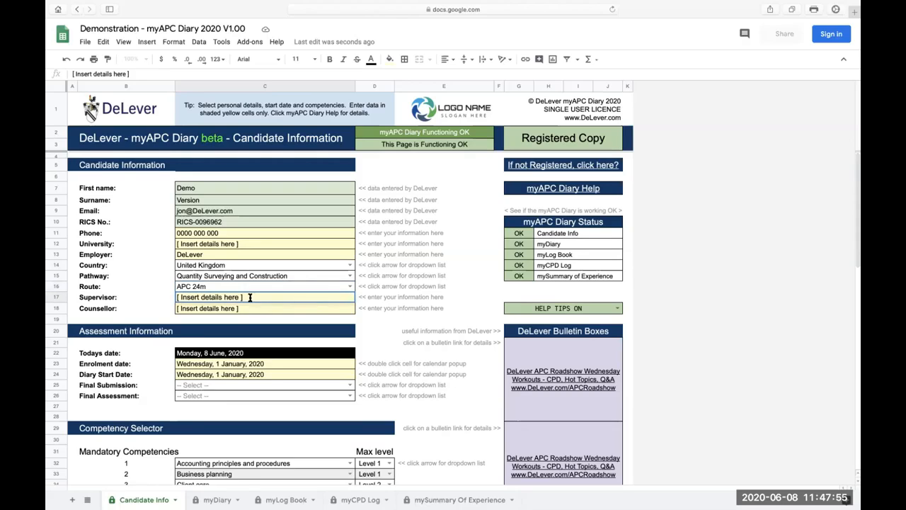
left_click(244, 312)
left_click(211, 299)
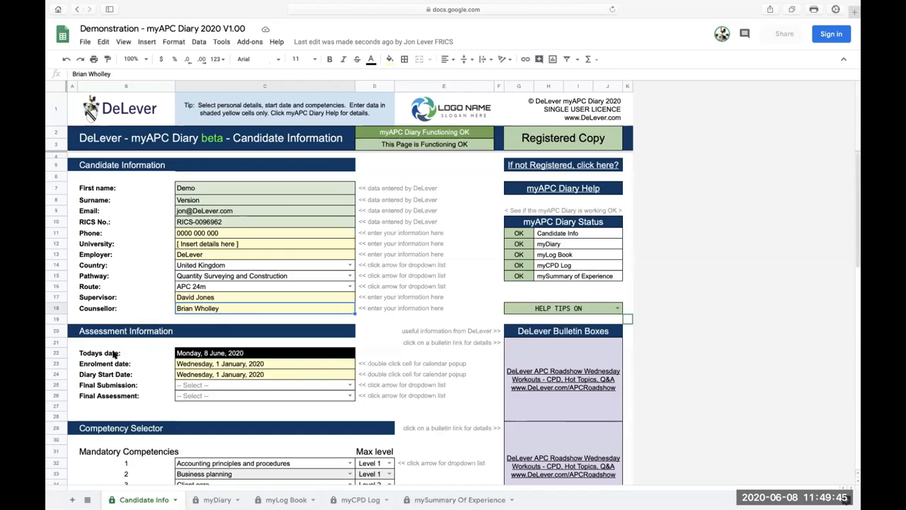
Try to edit today's date in the Assessment Information section and dismiss the warning.
left_click(89, 357)
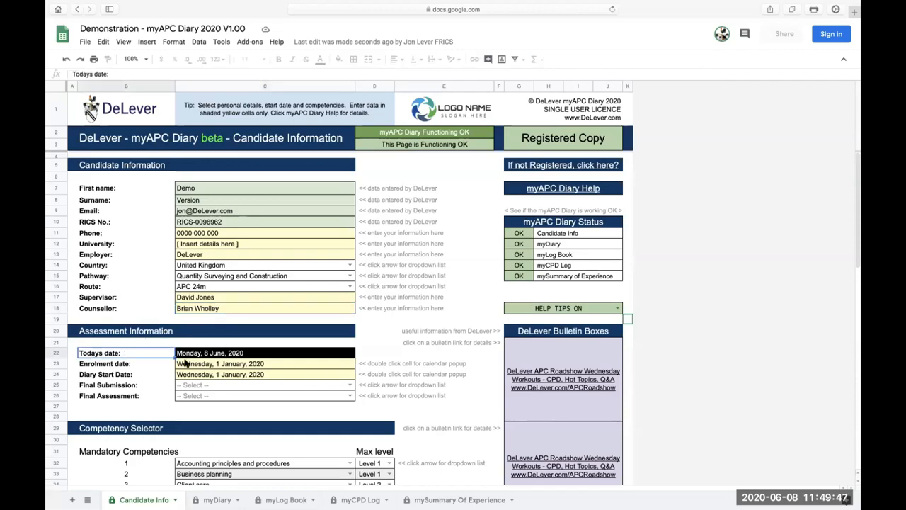
double_click(221, 356)
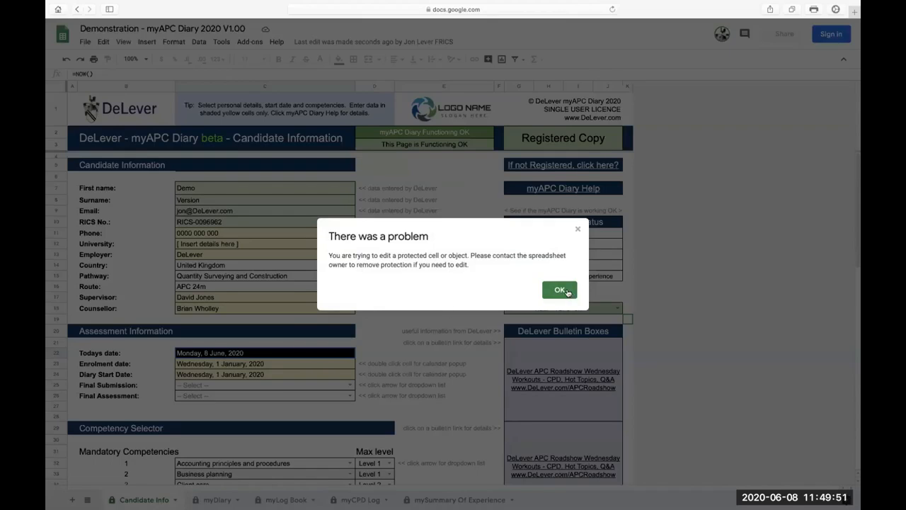
left_click(567, 292)
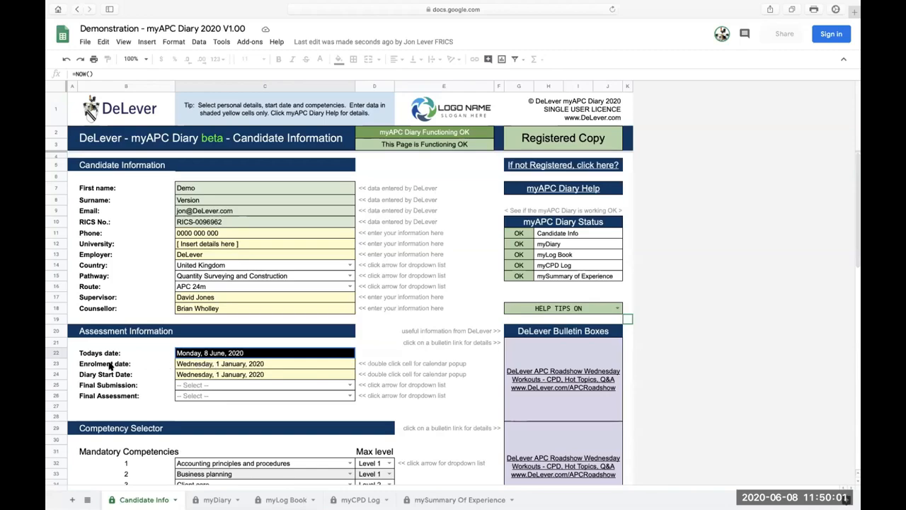
Set the enrolment date to Wednesday, 1 January 2020 using the cell's calendar.
left_click(302, 364)
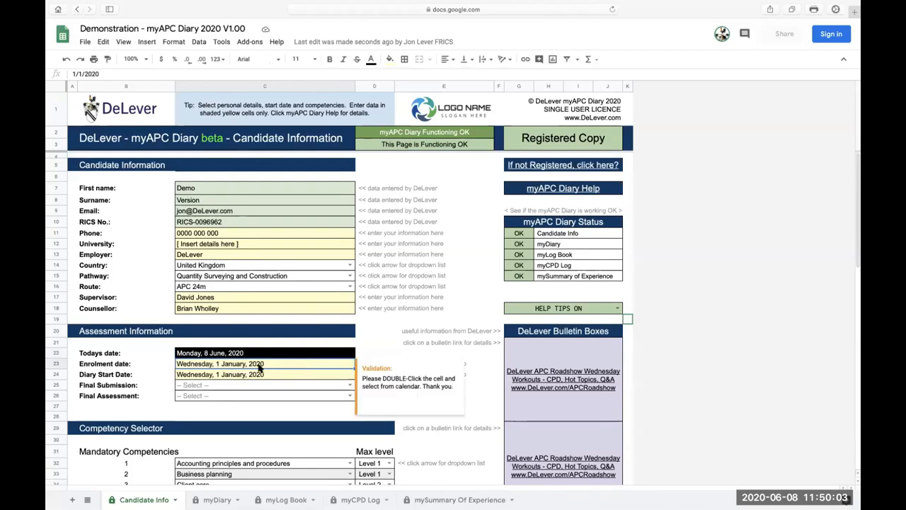
left_click(366, 345)
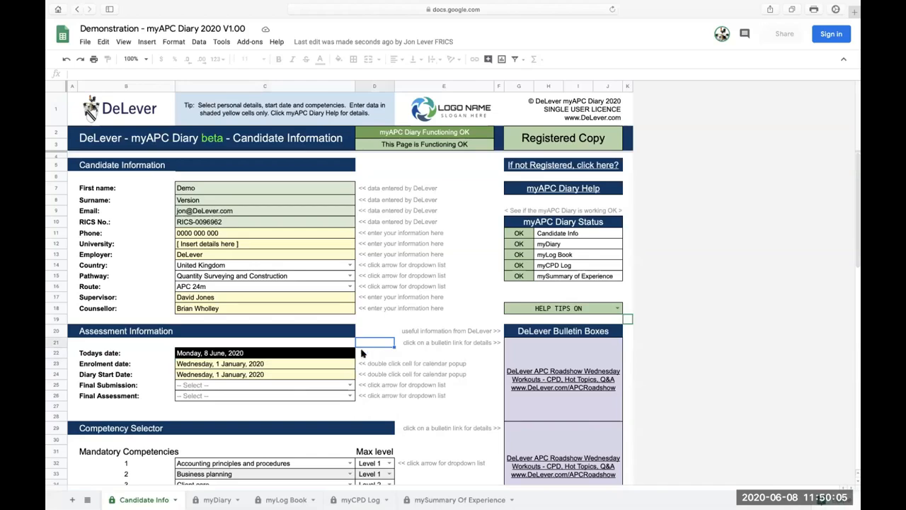
left_click(312, 365)
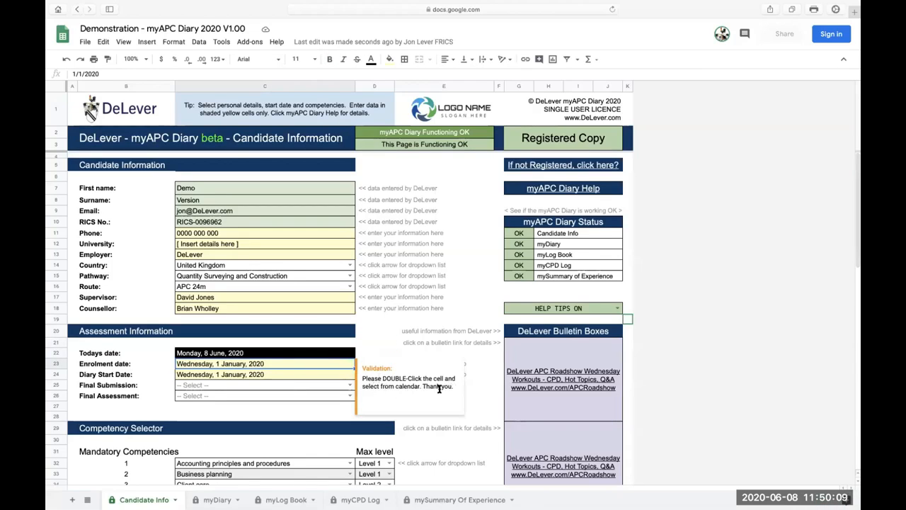
left_click(364, 354)
left_click(374, 364)
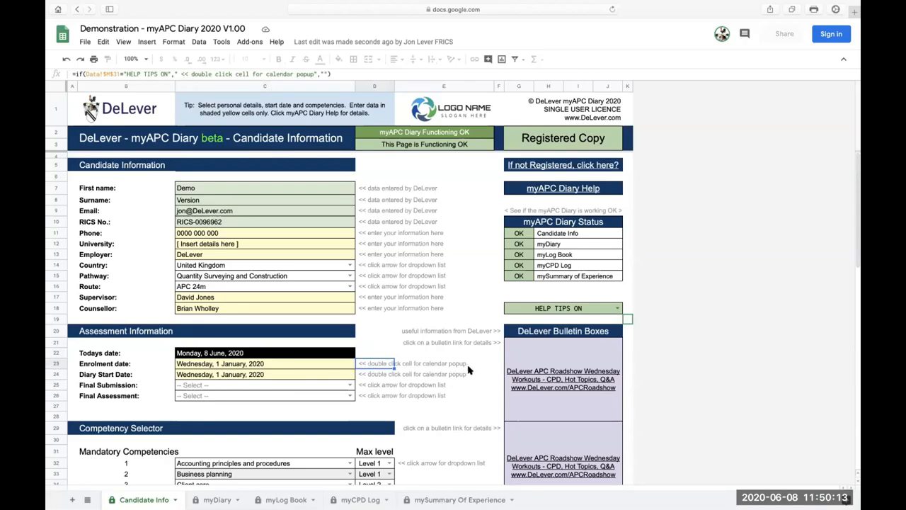
double_click(275, 366)
left_click(265, 404)
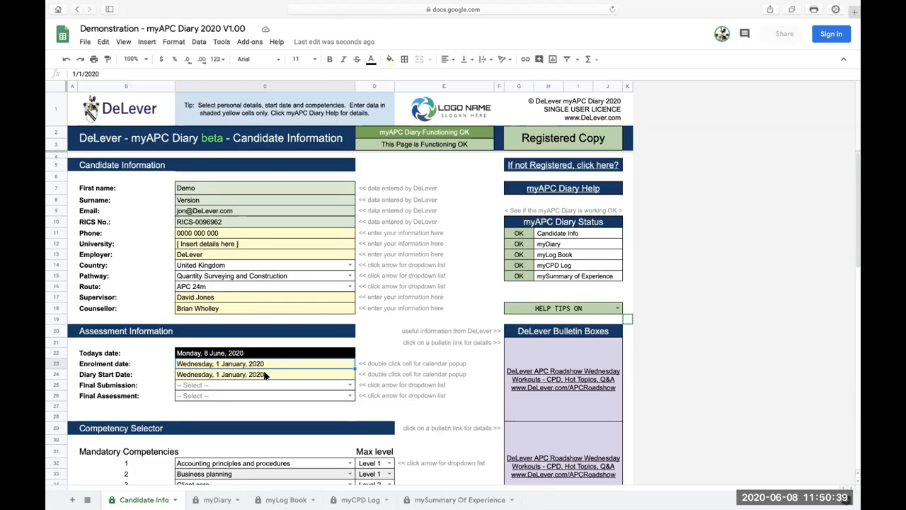
Set the diary start date to Wednesday, 1 January 2020 and the final submission to UK Spring BE 15 to 31 March.
double_click(264, 375)
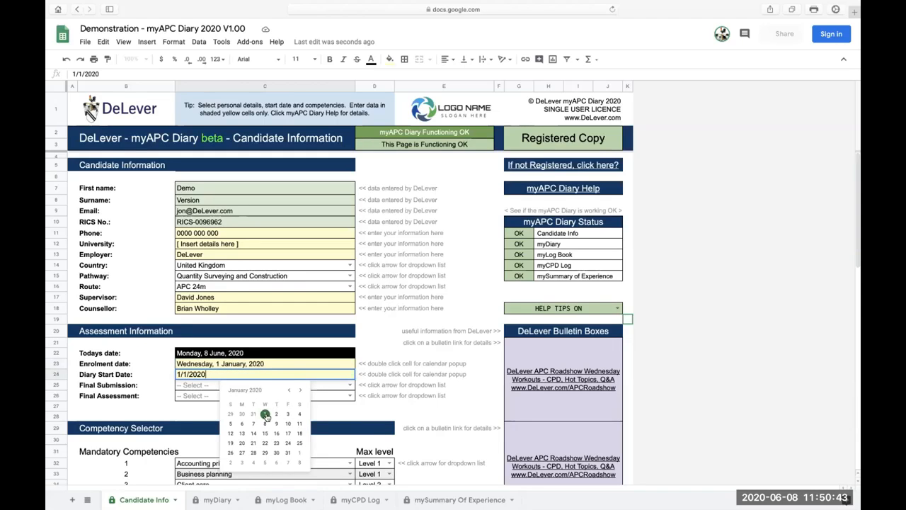
left_click(265, 414)
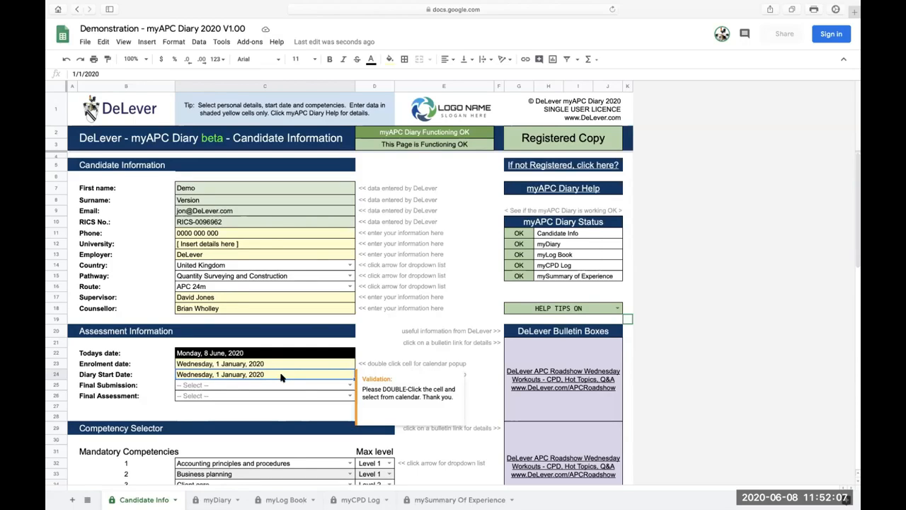
left_click(350, 386)
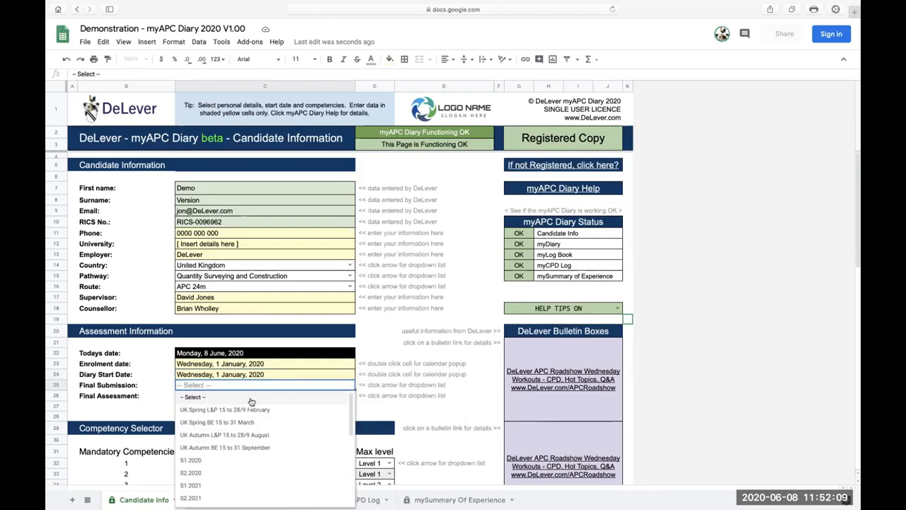
scroll(206, 421, "down", 4)
scroll(205, 432, "up", 3)
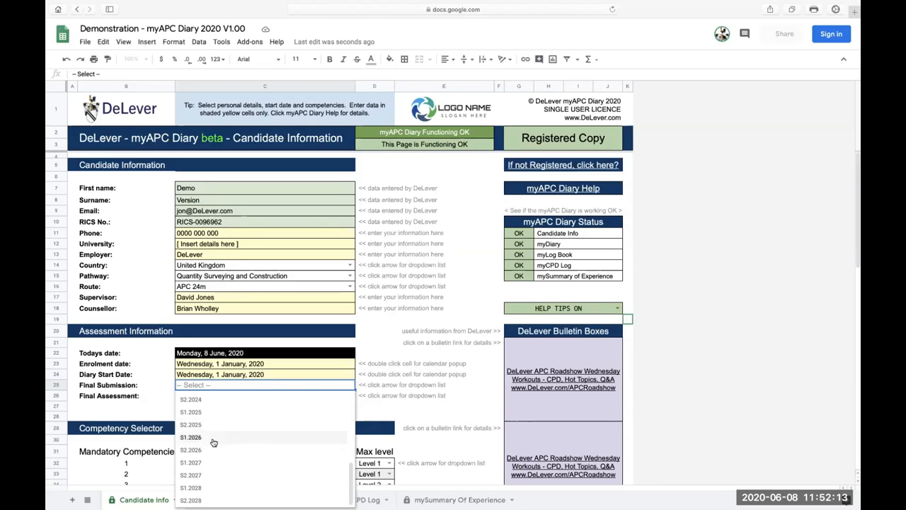
scroll(212, 440, "up", 2)
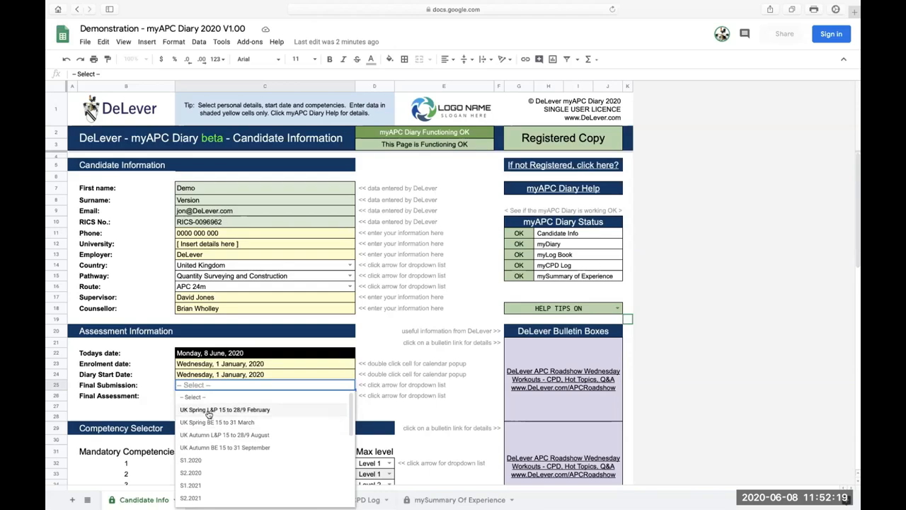
left_click(204, 422)
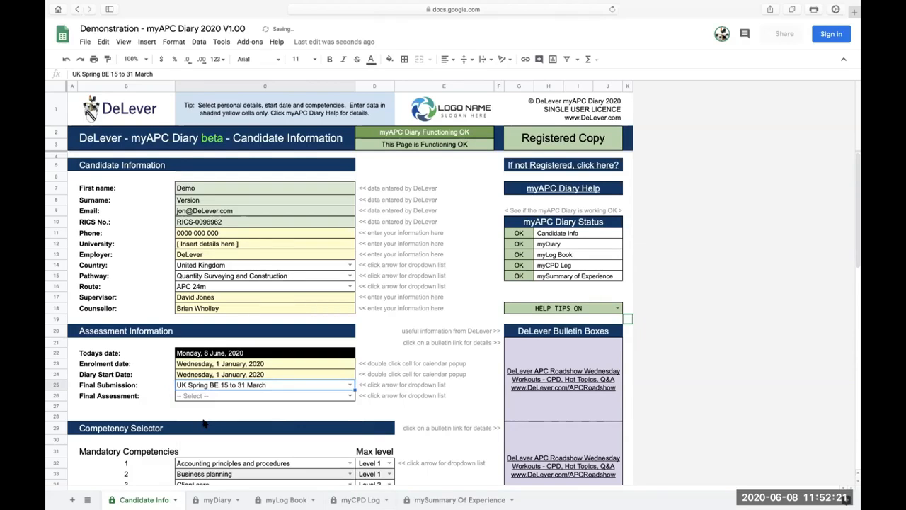
Set the final assessment in the Assessment Information section to S1.2021.
left_click(350, 396)
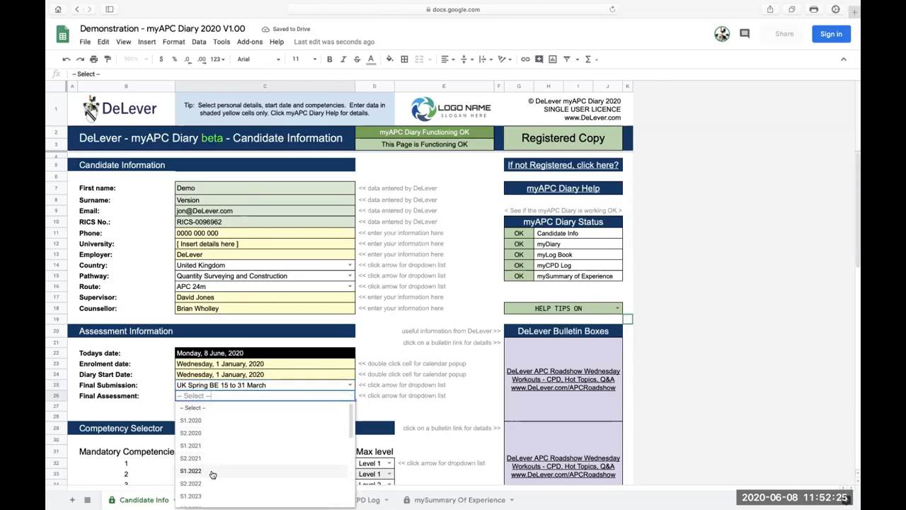
scroll(213, 474, "down", 1)
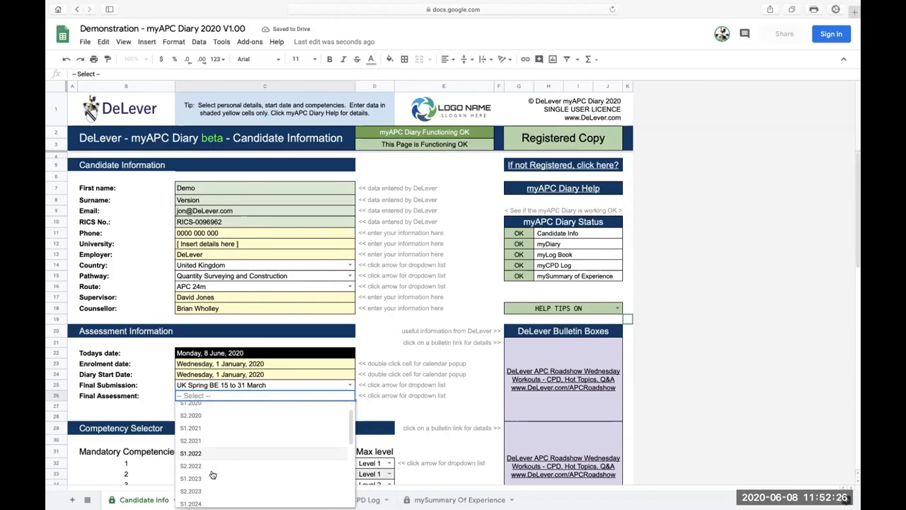
left_click(190, 441)
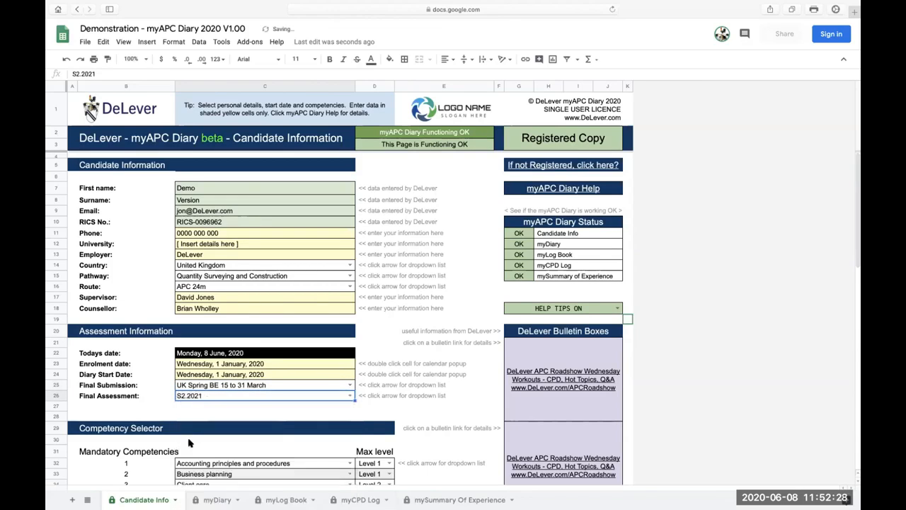
left_click(350, 396)
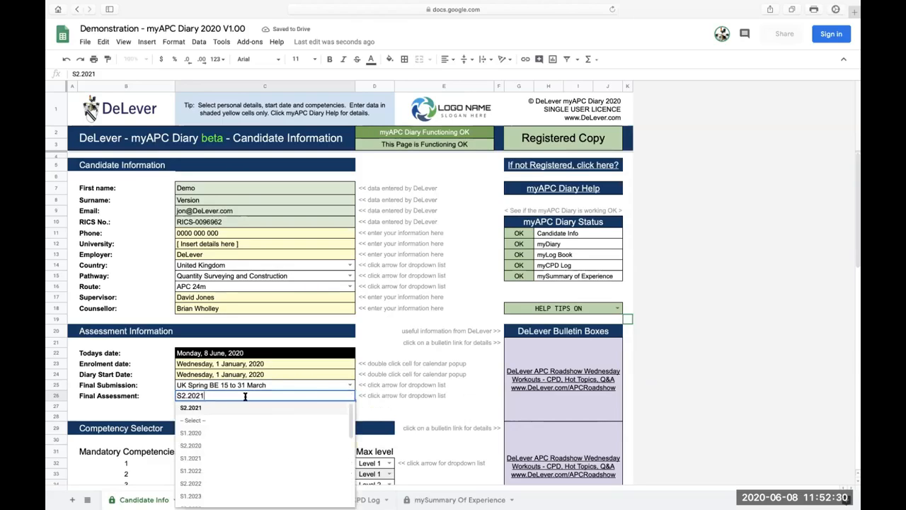
left_click(199, 459)
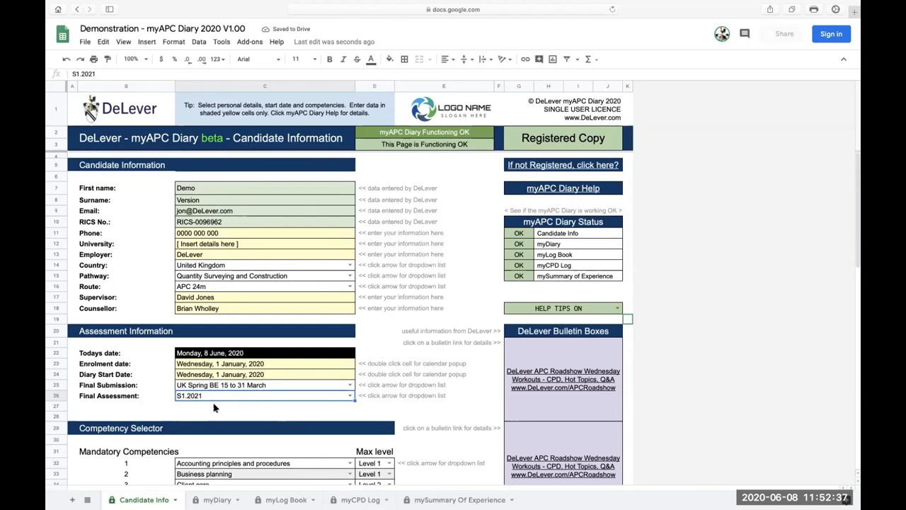
left_click(367, 387)
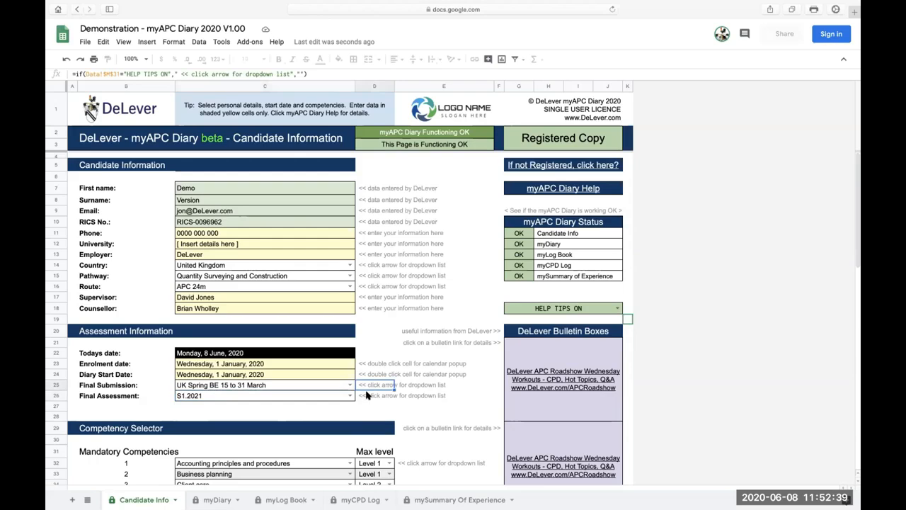
left_click(367, 395)
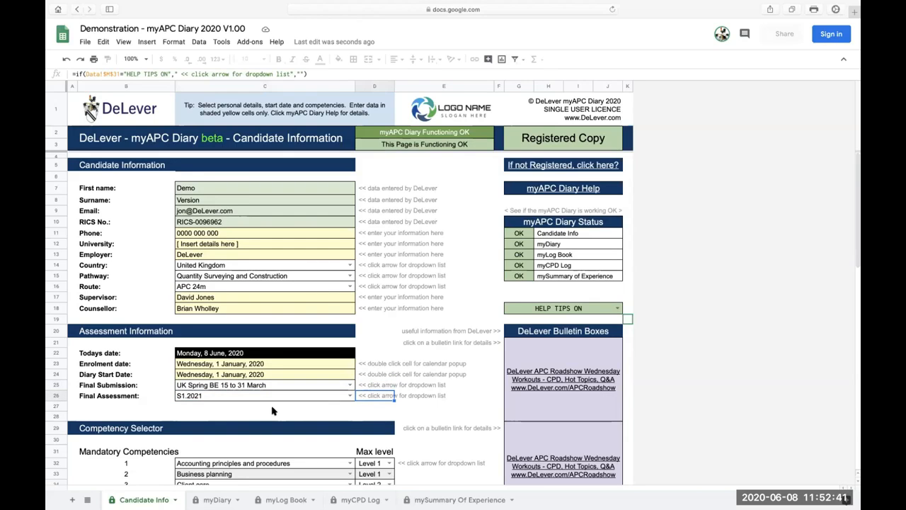
Review the mandatory competencies in the Competency Selector, including the unfilled rows 12 and 13.
scroll(272, 410, "down", 10)
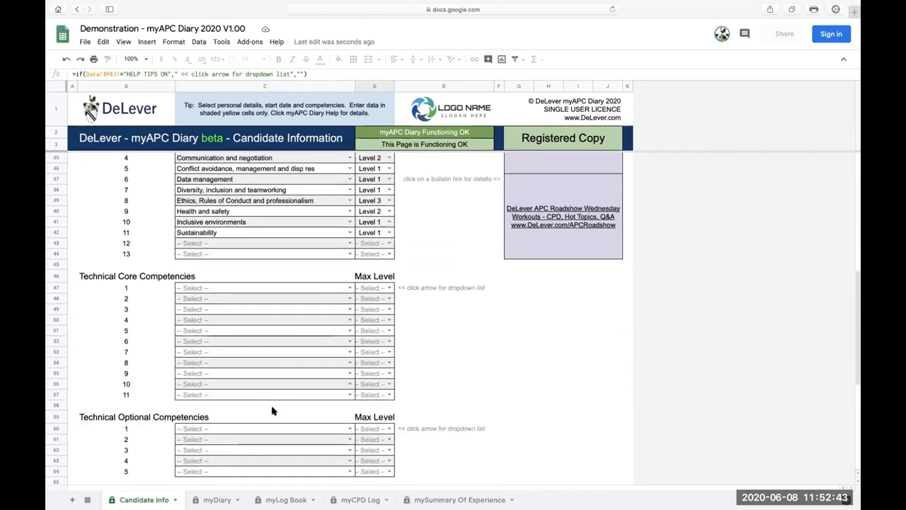
scroll(272, 411, "up", 5)
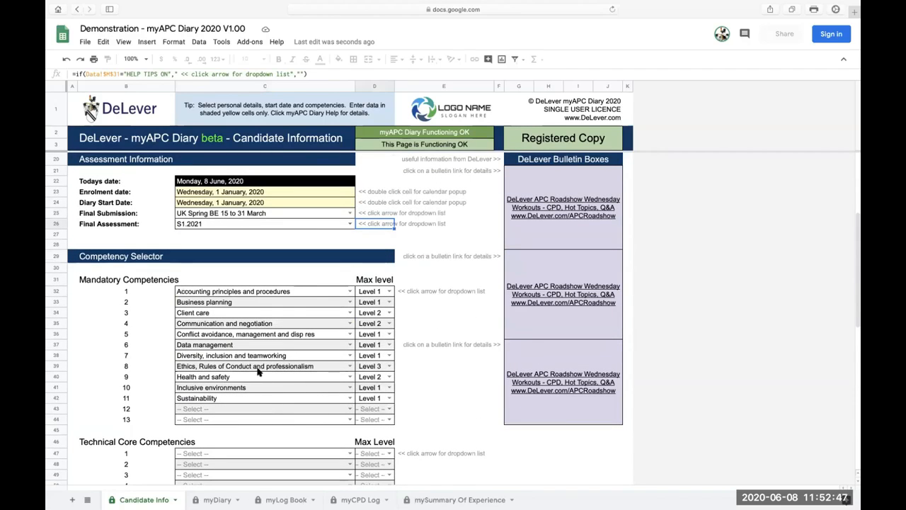
left_click(100, 260)
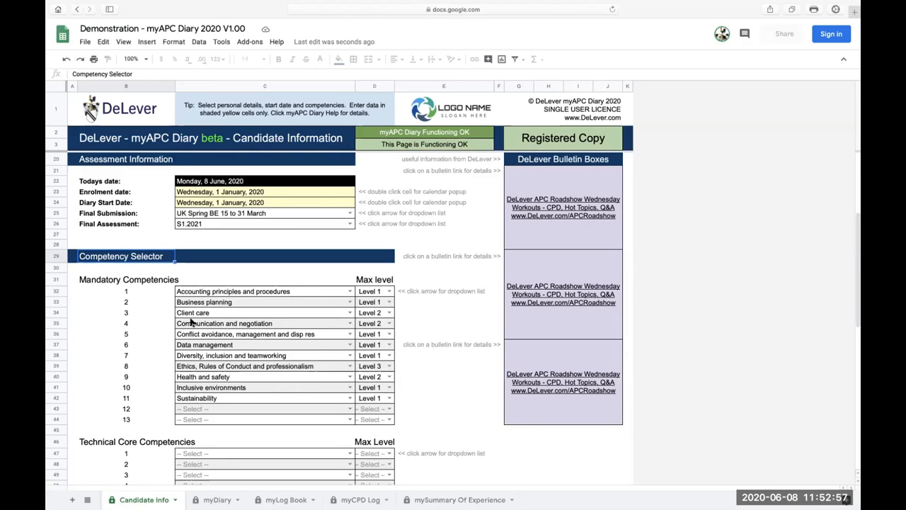
left_click(209, 293)
left_click_drag(208, 304, 223, 403)
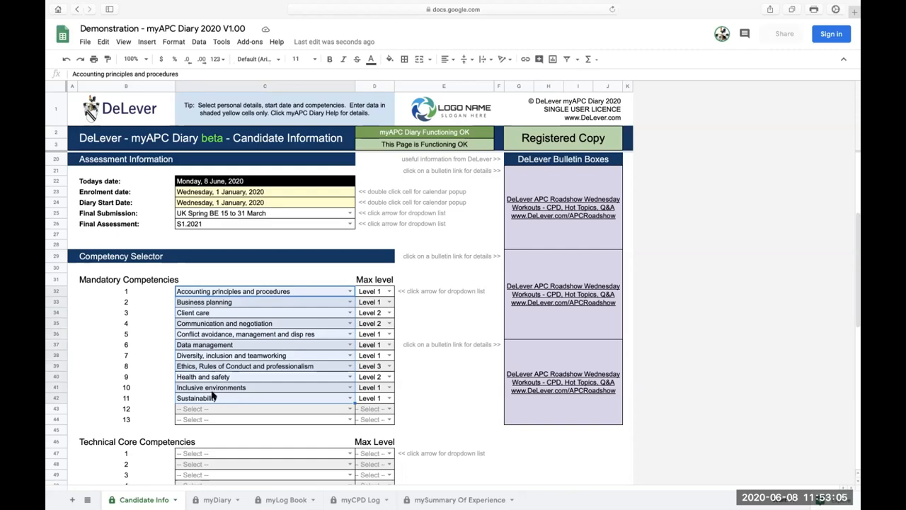
left_click(202, 389)
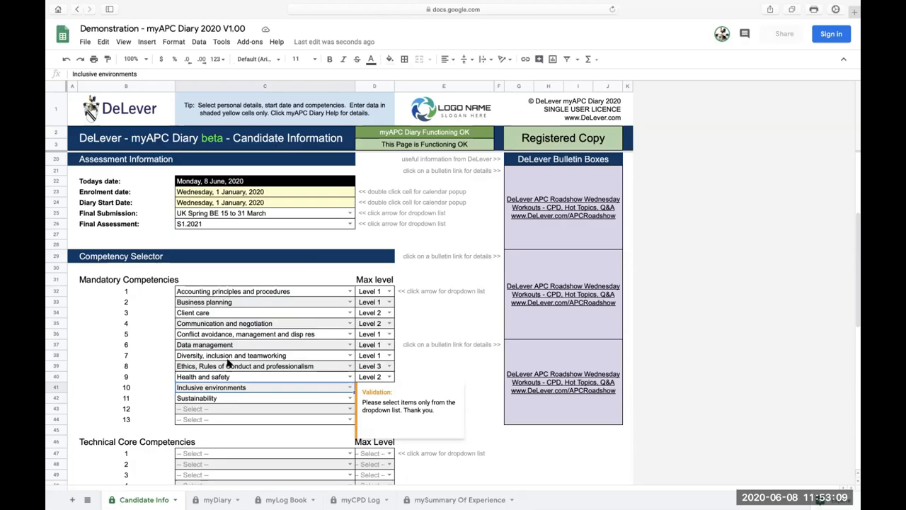
left_click(222, 357)
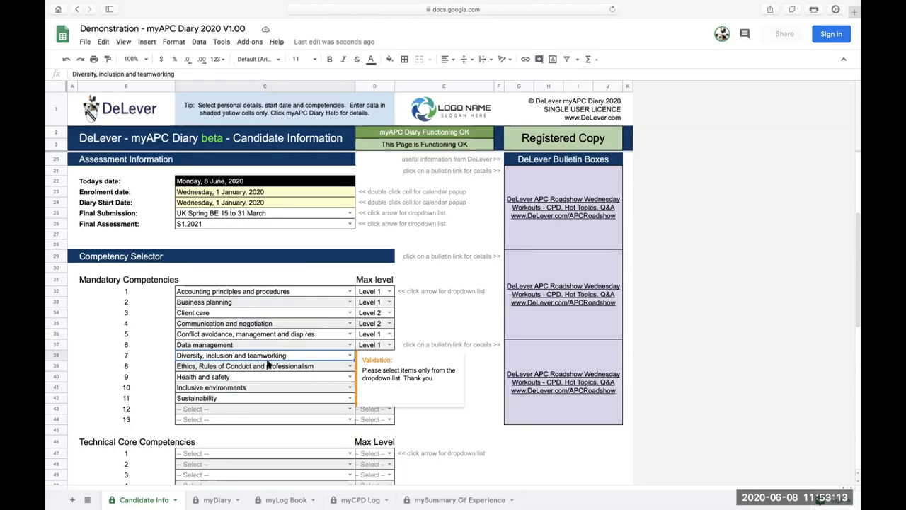
left_click(224, 411)
left_click_drag(224, 413, 227, 425)
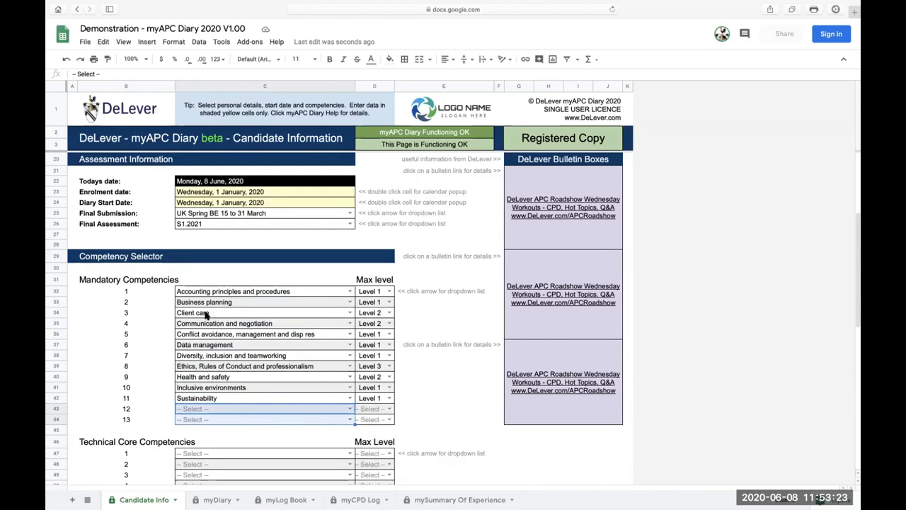
Check the available options for mandatory competency 12 and its max level without choosing any.
left_click(349, 411)
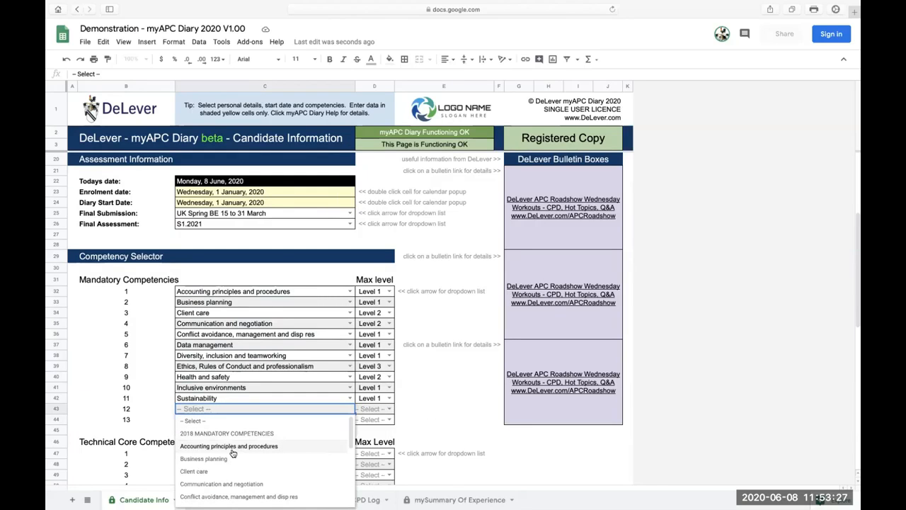
left_click(320, 405)
left_click(387, 410)
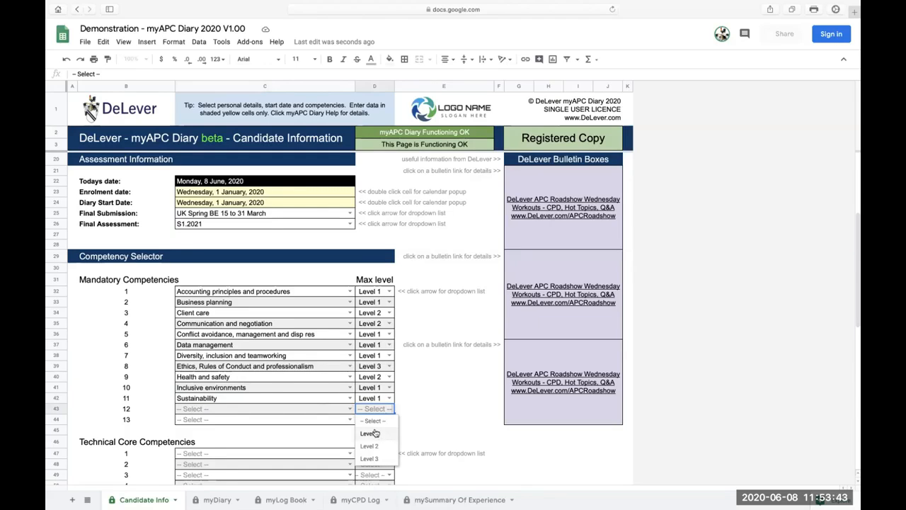
left_click(321, 413)
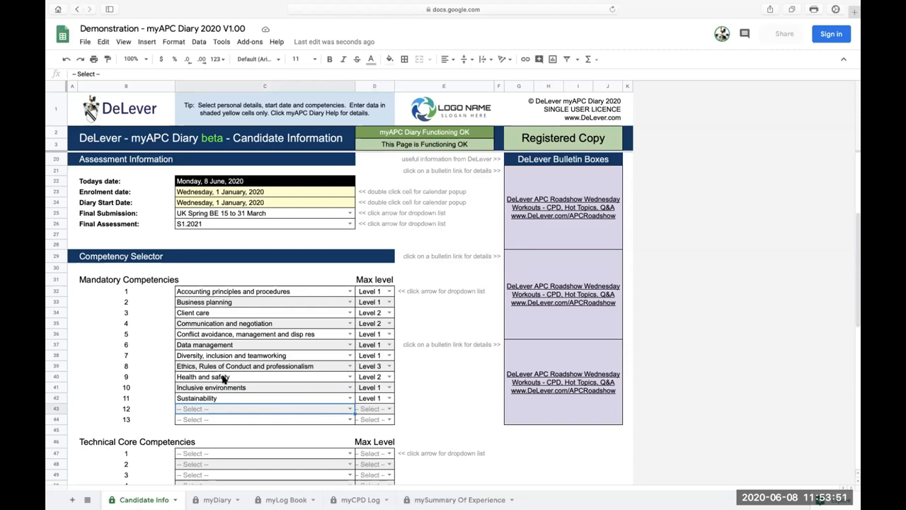
Try the duplicate entry Accounting principles and procedures as mandatory competency 12, and reset the row to -- Select --.
left_click(350, 410)
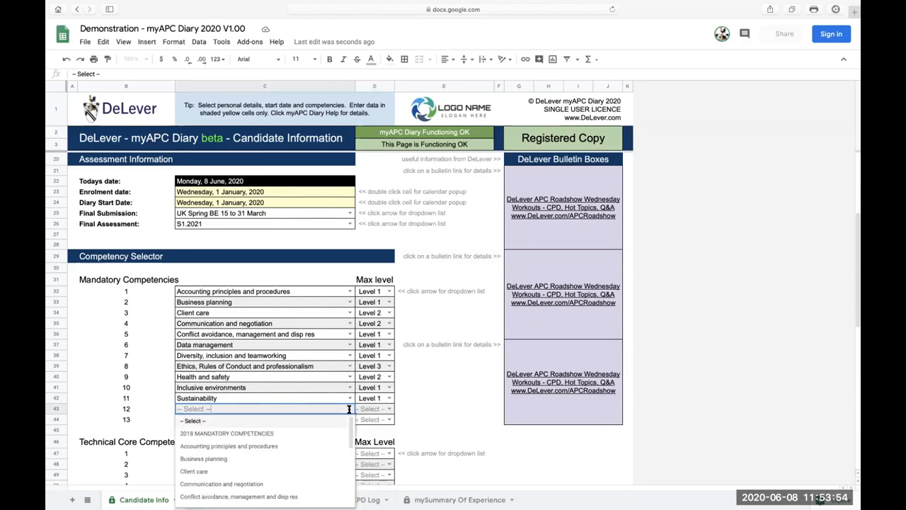
left_click(229, 446)
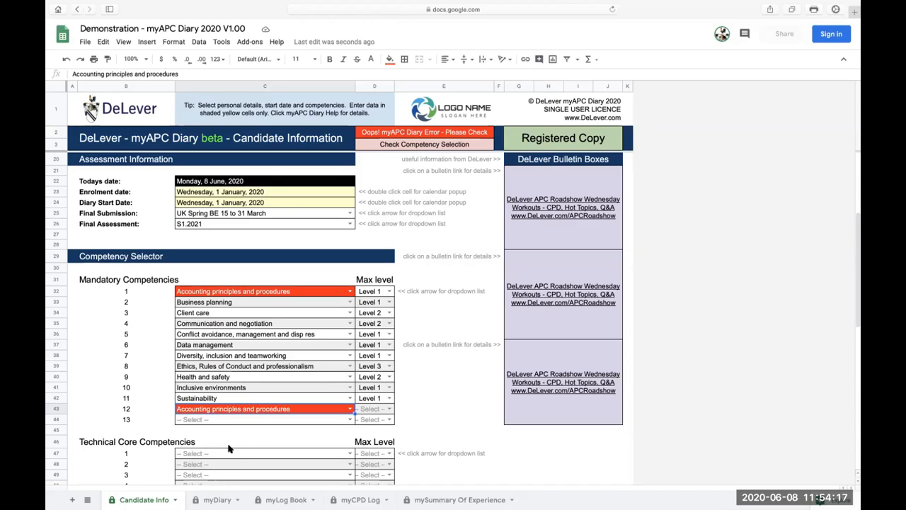
left_click(350, 409)
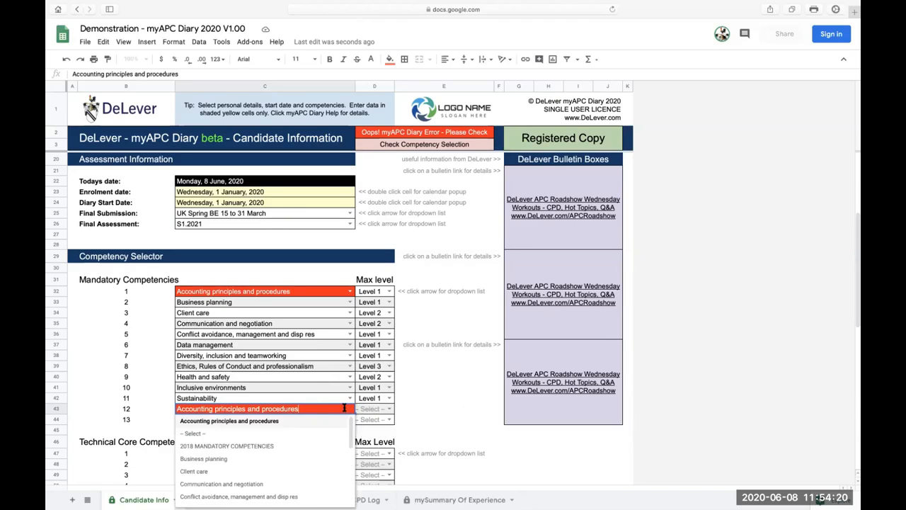
left_click(191, 435)
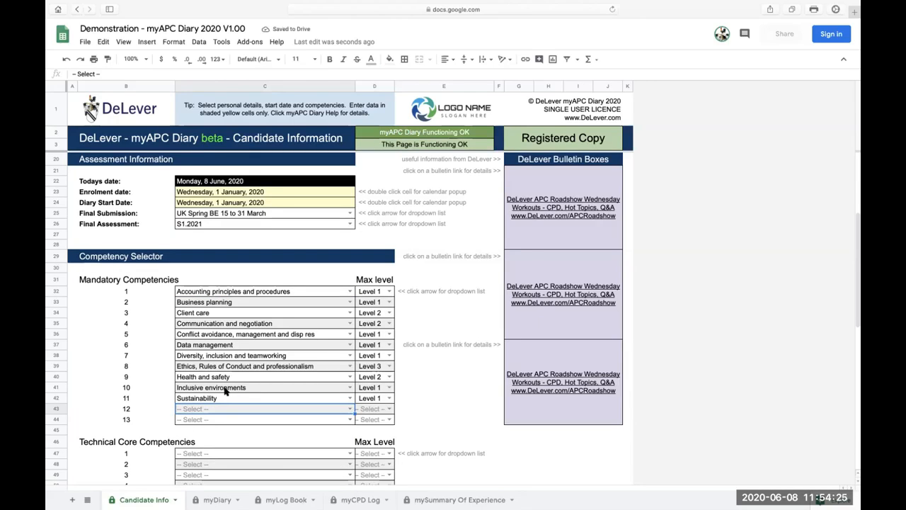
Try the duplicate entry Client care as mandatory competency 12, and reset the row to -- Select --.
left_click(349, 408)
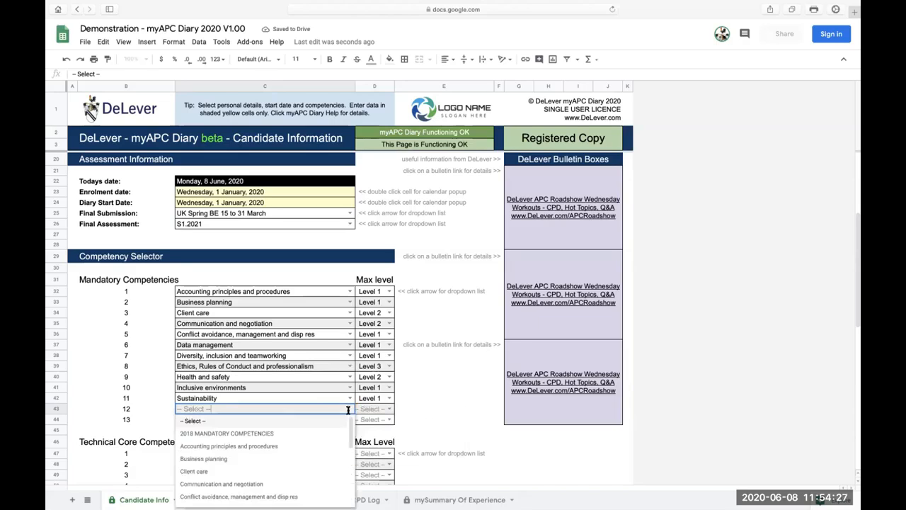
left_click(207, 471)
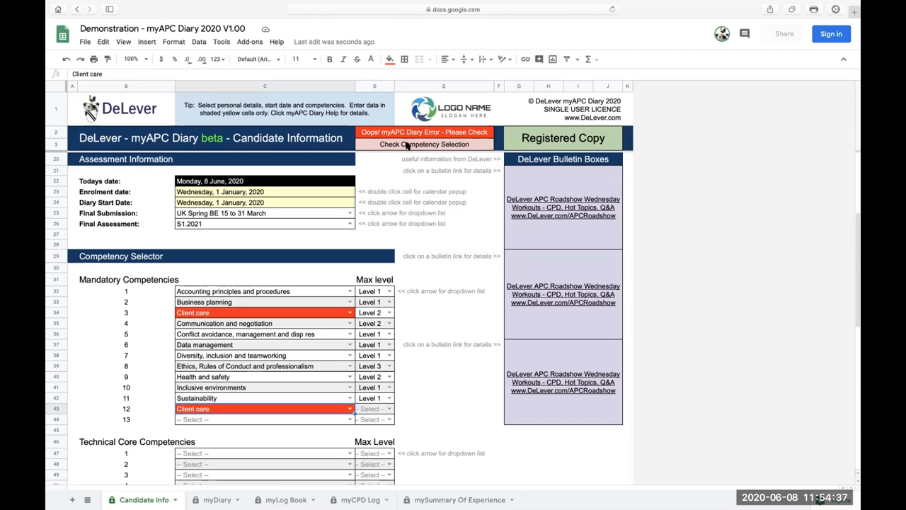
left_click(348, 410)
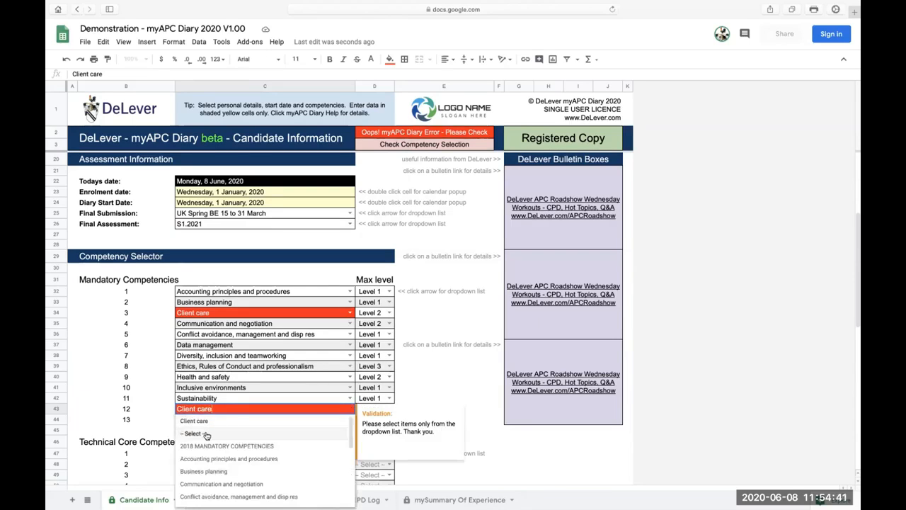
left_click(206, 434)
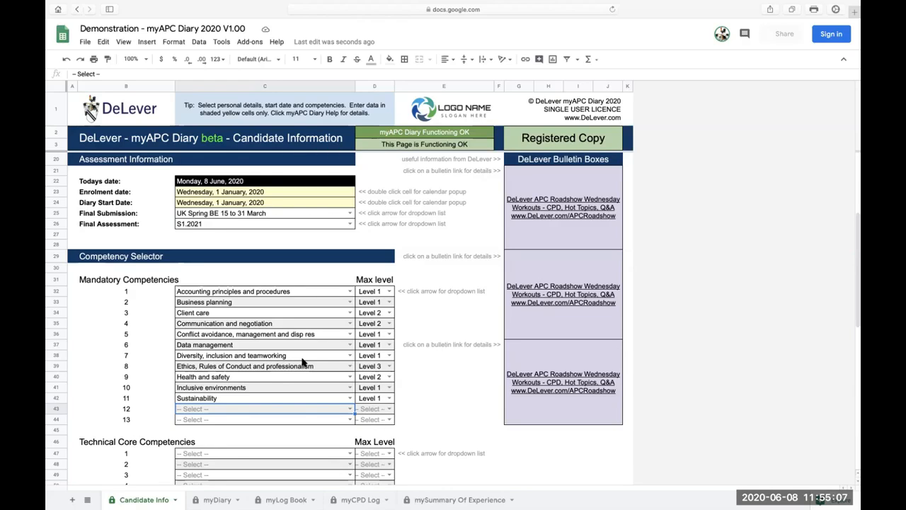
Try Accounting principles and procedures as technical core competency 1 and compare it with the mandatory competencies.
scroll(302, 362, "down", 3)
scroll(302, 362, "down", 6)
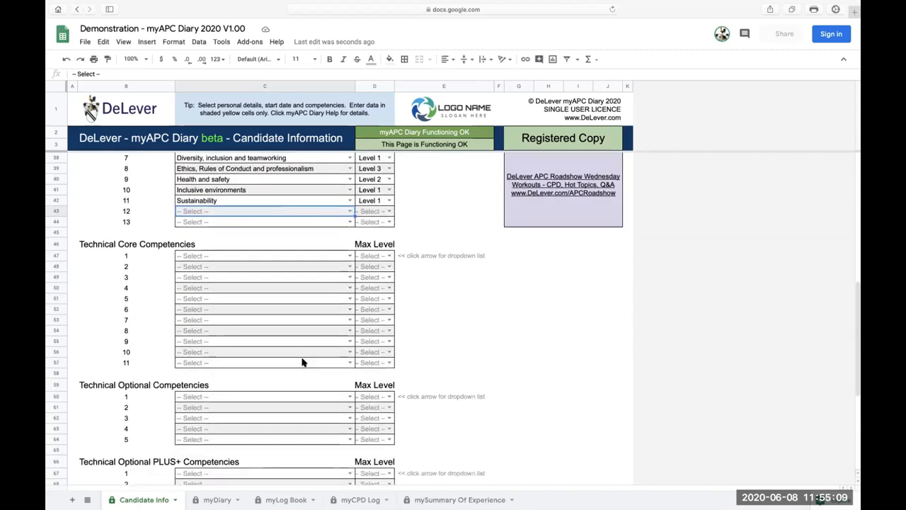
scroll(302, 362, "down", 1)
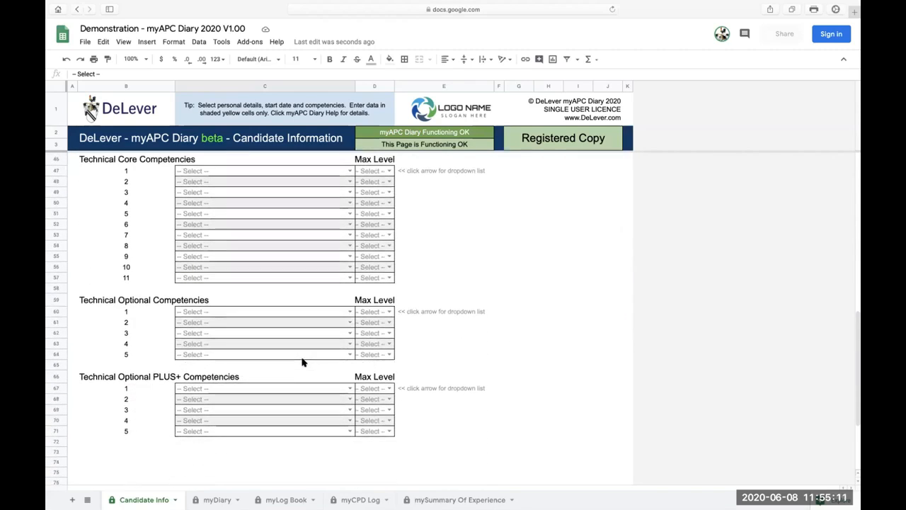
scroll(302, 362, "up", 2)
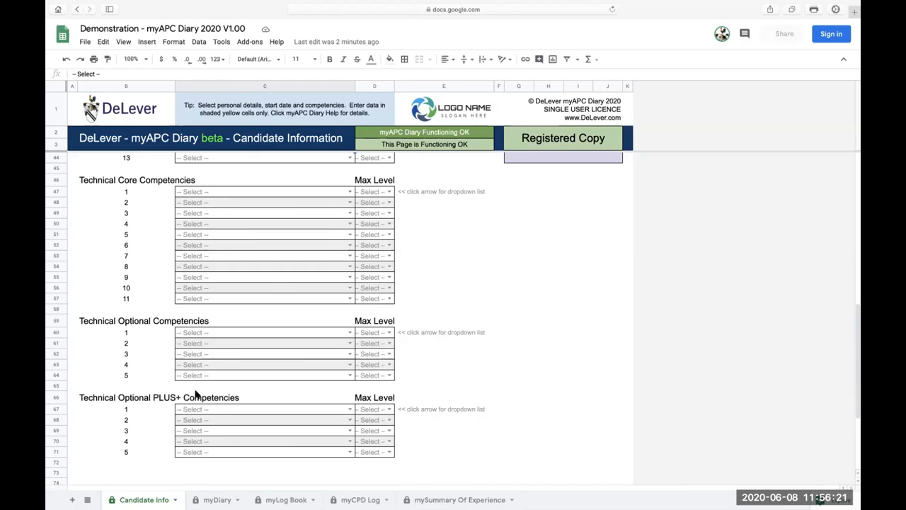
left_click(349, 192)
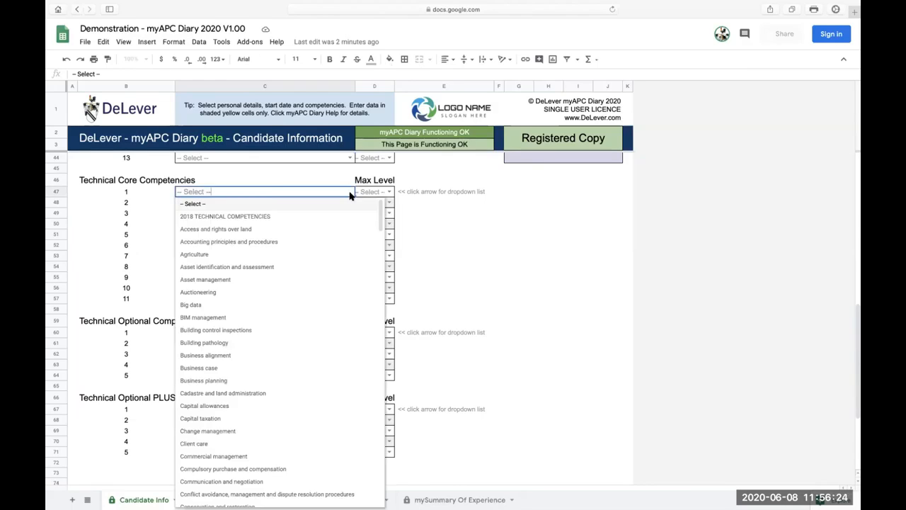
left_click(218, 243)
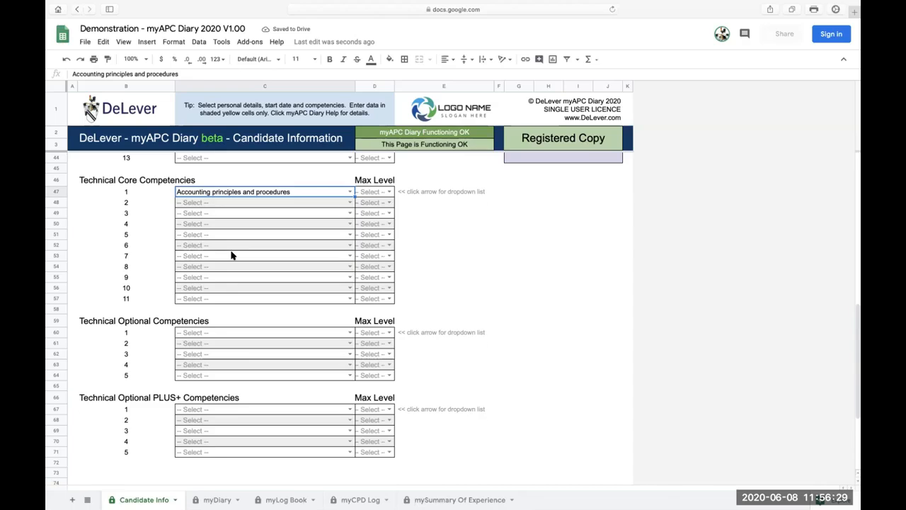
scroll(232, 255, "up", 5)
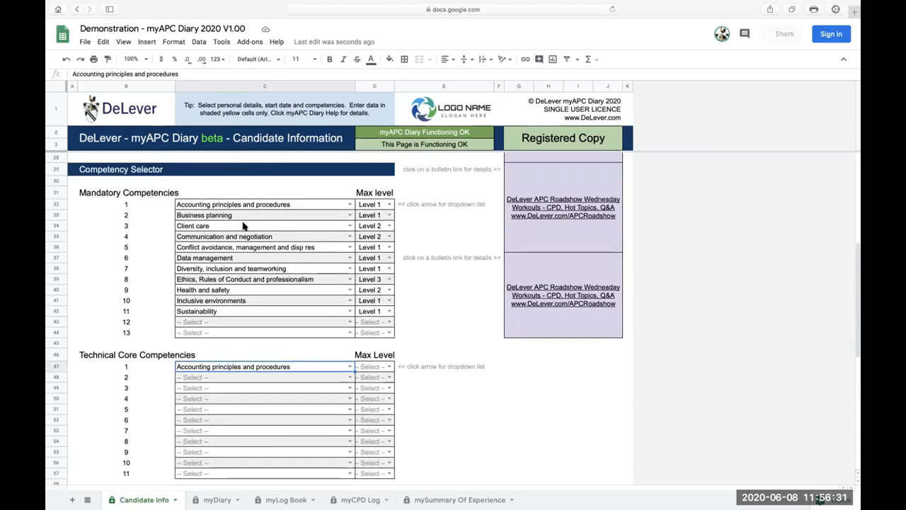
scroll(204, 354, "down", 5)
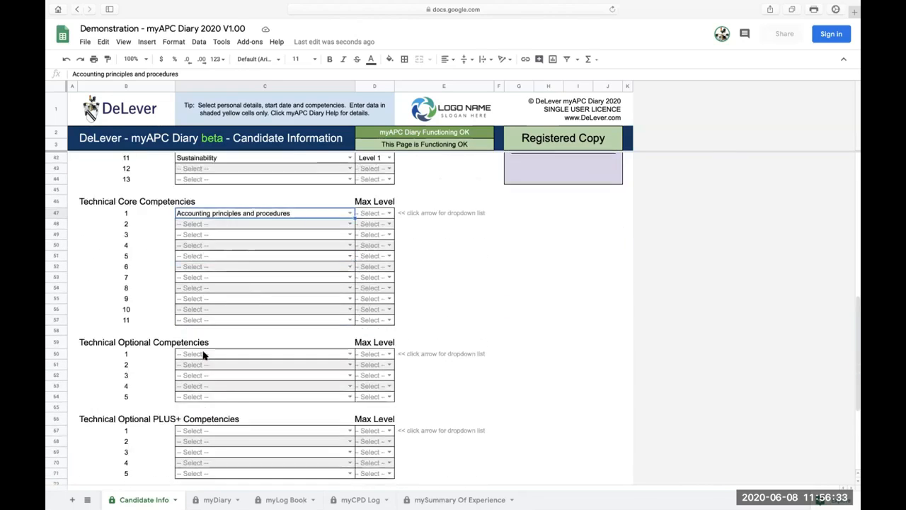
scroll(204, 354, "down", 1)
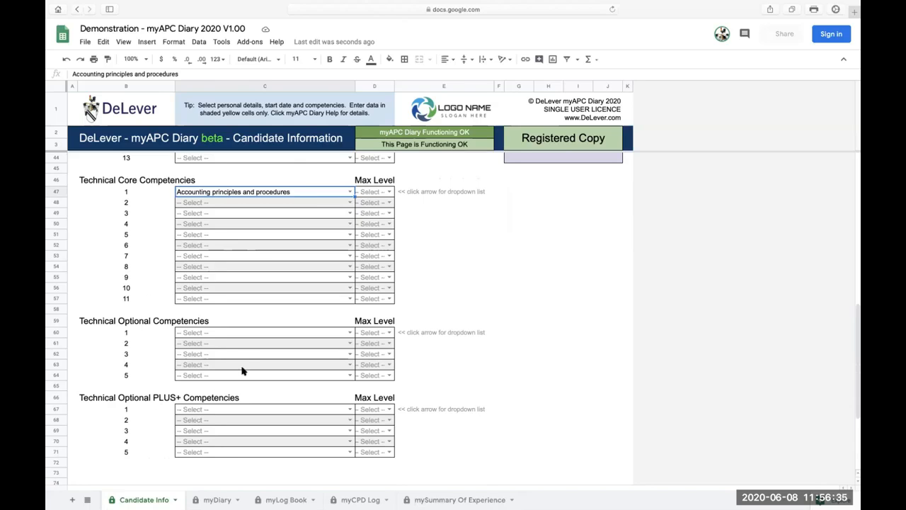
scroll(229, 298, "up", 5)
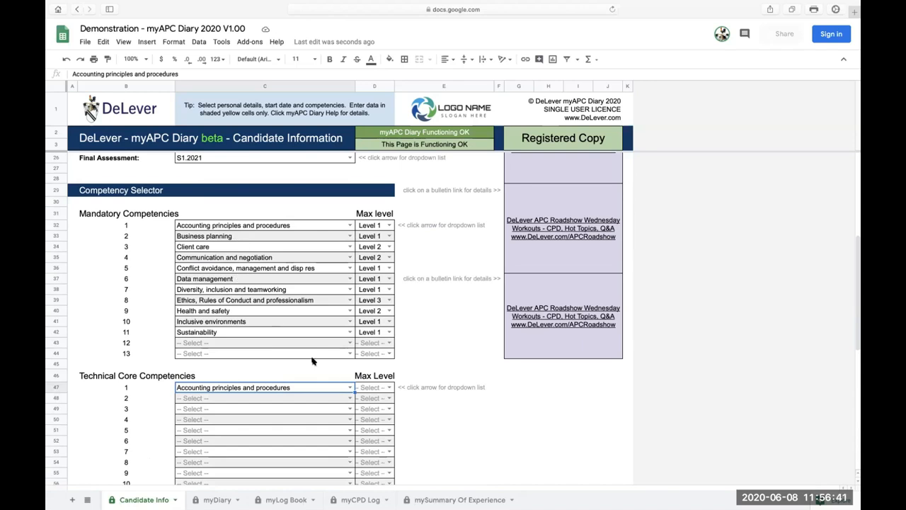
scroll(263, 391, "down", 2)
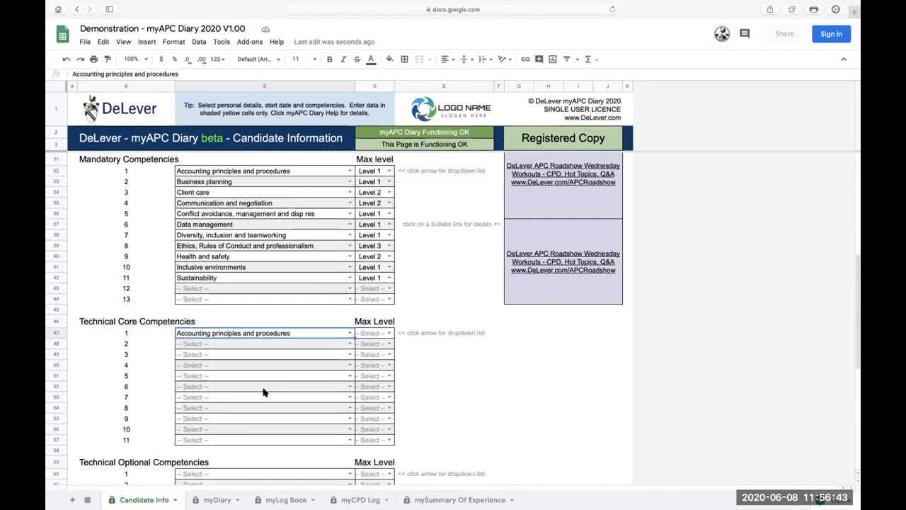
scroll(263, 392, "down", 5)
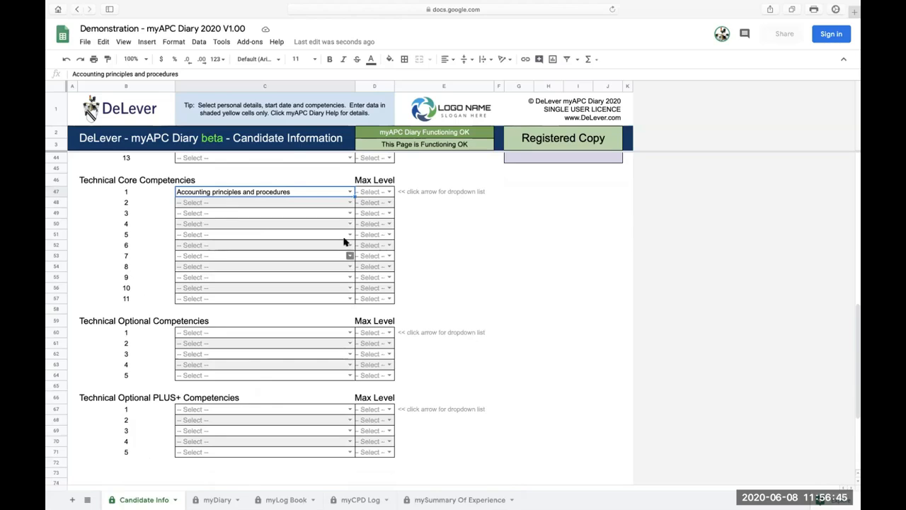
Set competency 1 to Agriculture in the Technical Core, Technical Optional and Technical Optional PLUS+ sections.
left_click(350, 192)
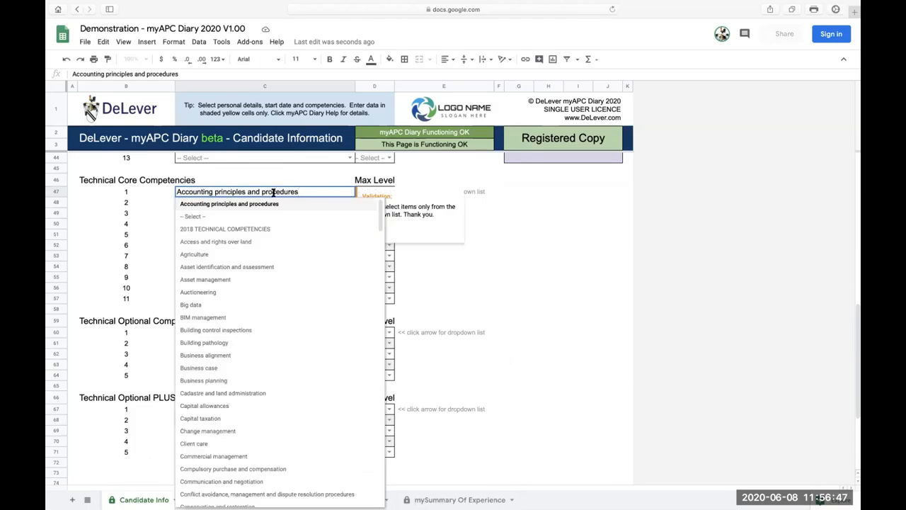
left_click(196, 254)
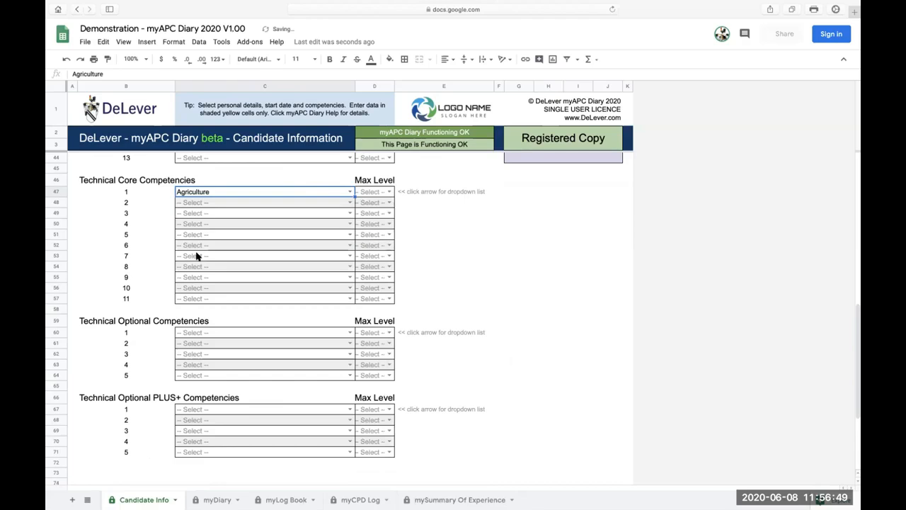
left_click(350, 332)
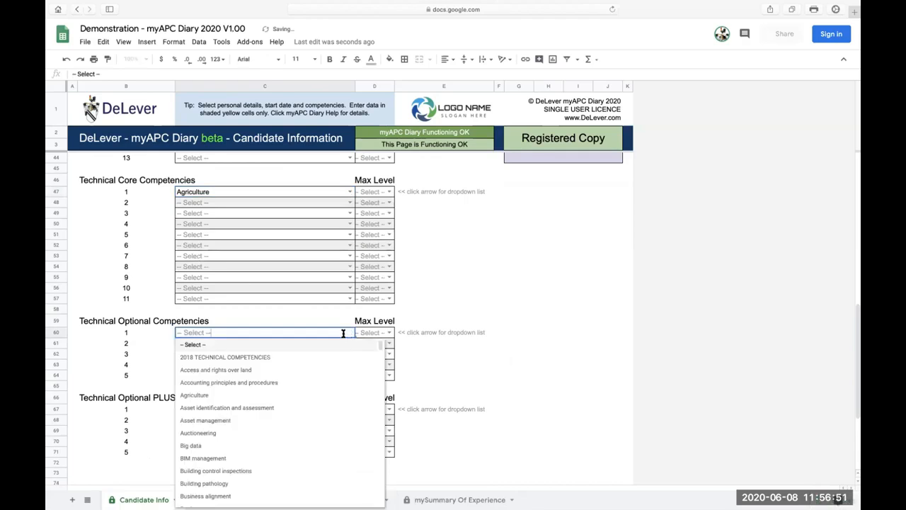
left_click(207, 395)
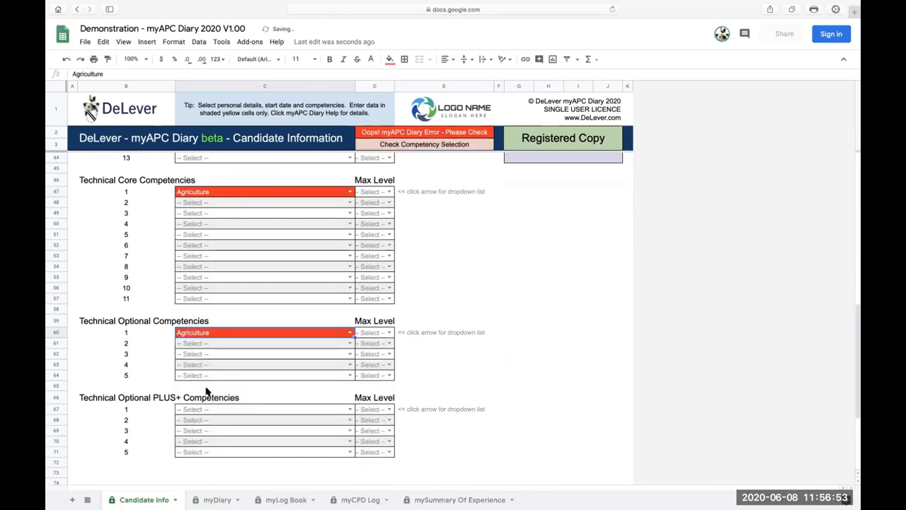
left_click(350, 409)
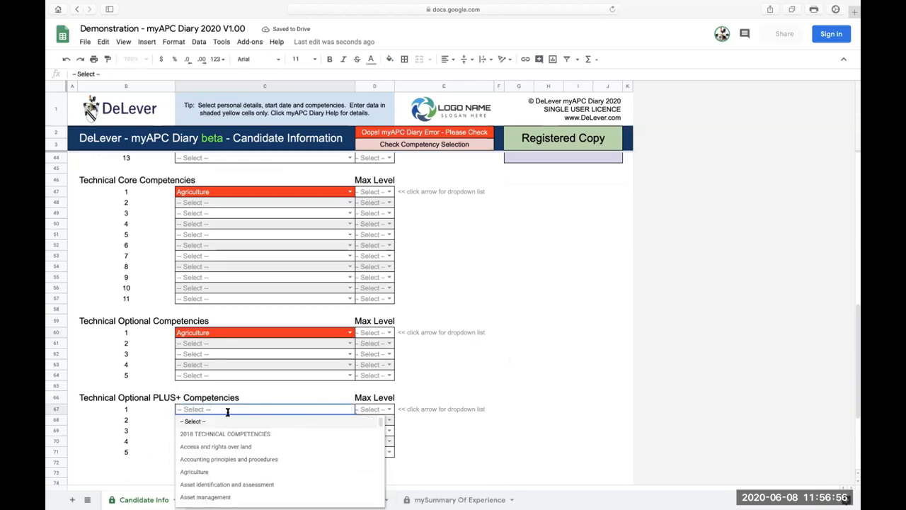
left_click(195, 471)
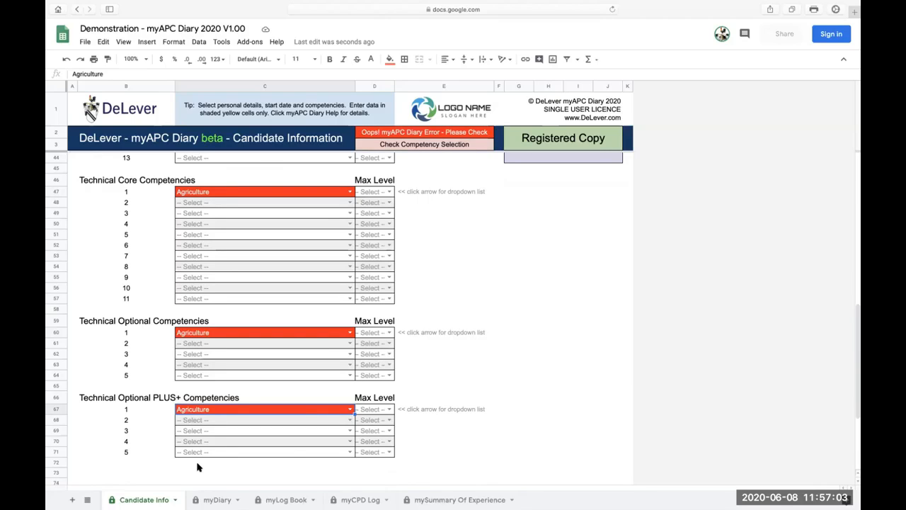
Set technical core competency 1 to Level 3, and replace the duplicates with Big data under Technical Optional and BIM management under PLUS+.
left_click(389, 192)
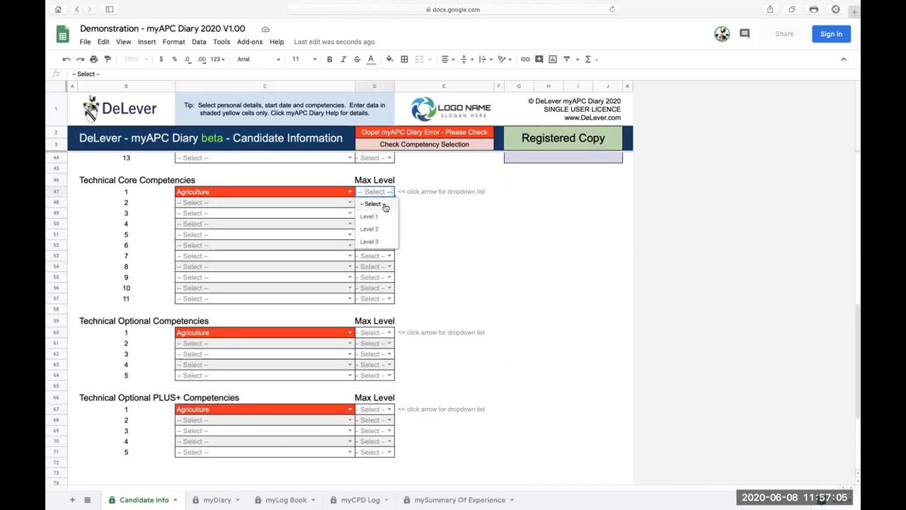
left_click(381, 242)
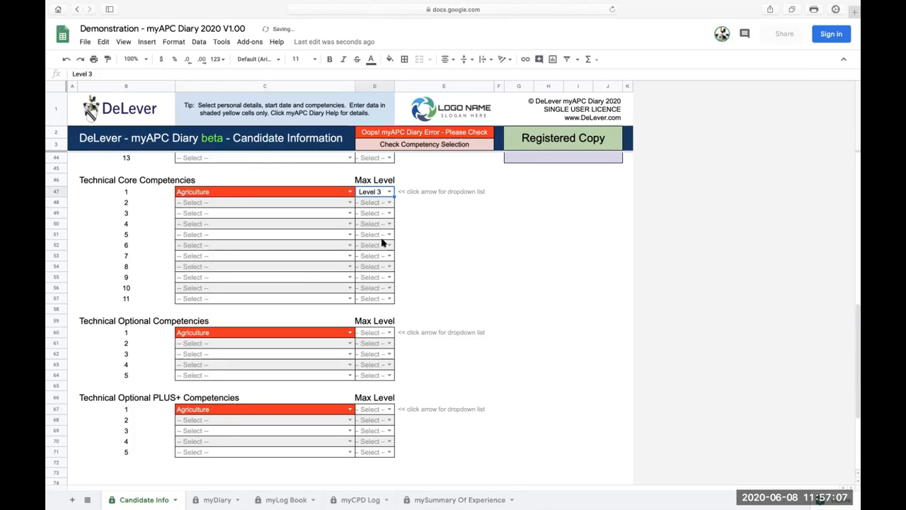
left_click(350, 332)
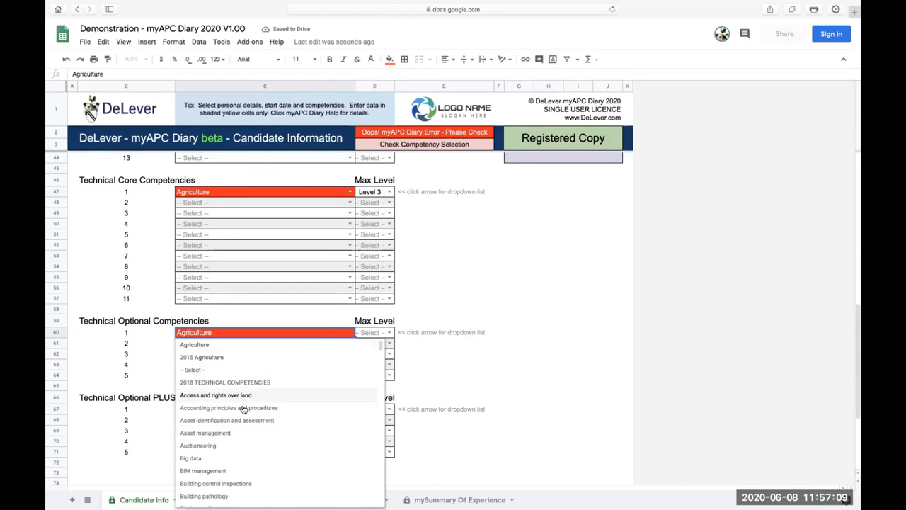
left_click(225, 458)
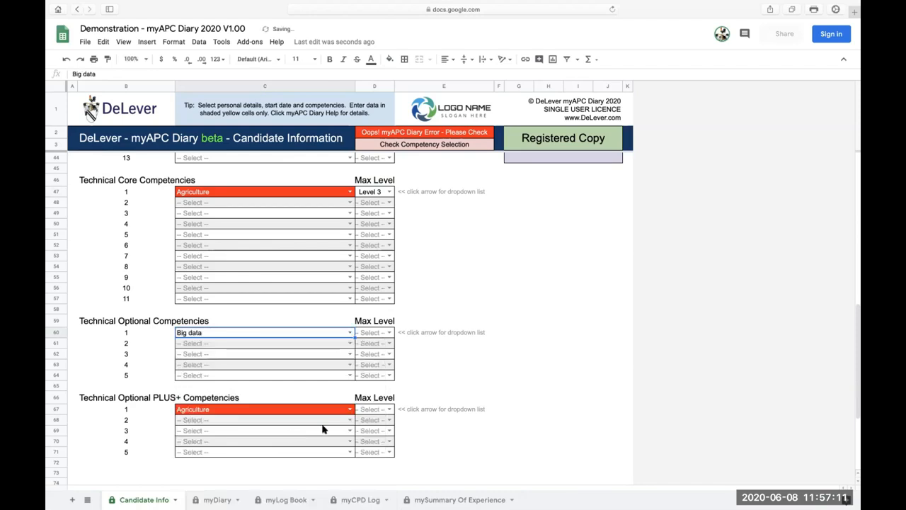
left_click(350, 409)
scroll(260, 442, "down", 2)
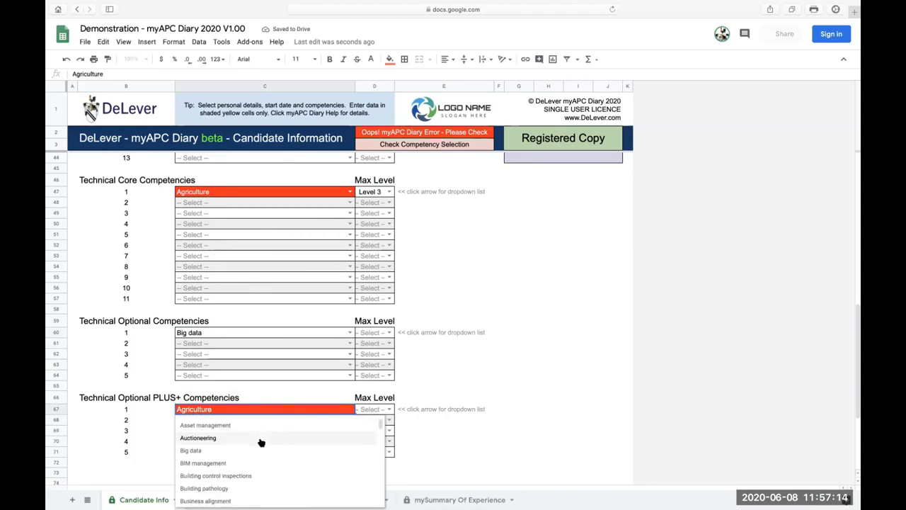
left_click(204, 463)
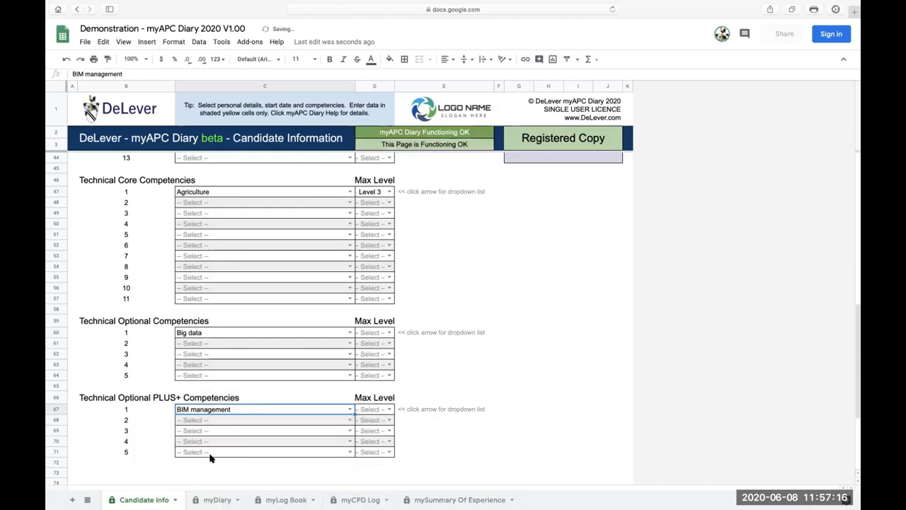
Add Building control inspections at Level 2 and Capital allowances at Level 3 as technical core competencies 2 and 3.
left_click(349, 202)
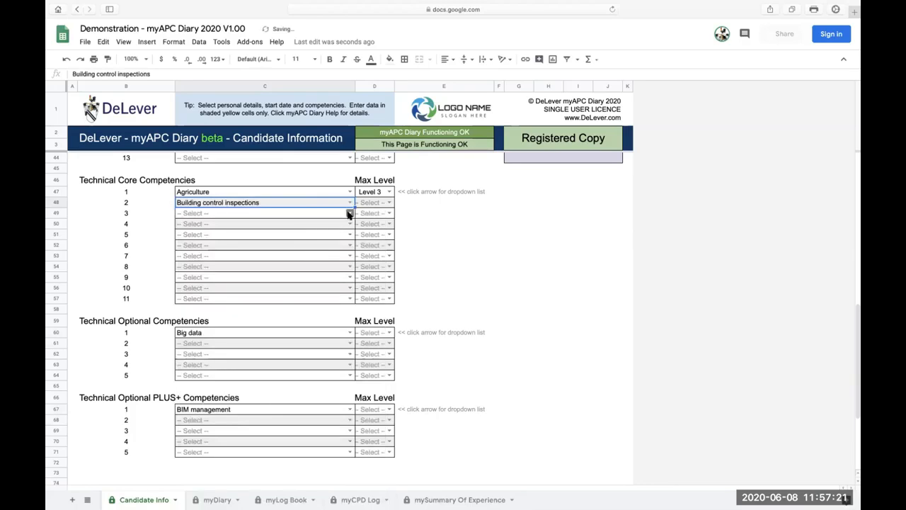
left_click(350, 213)
scroll(247, 382, "down", 1)
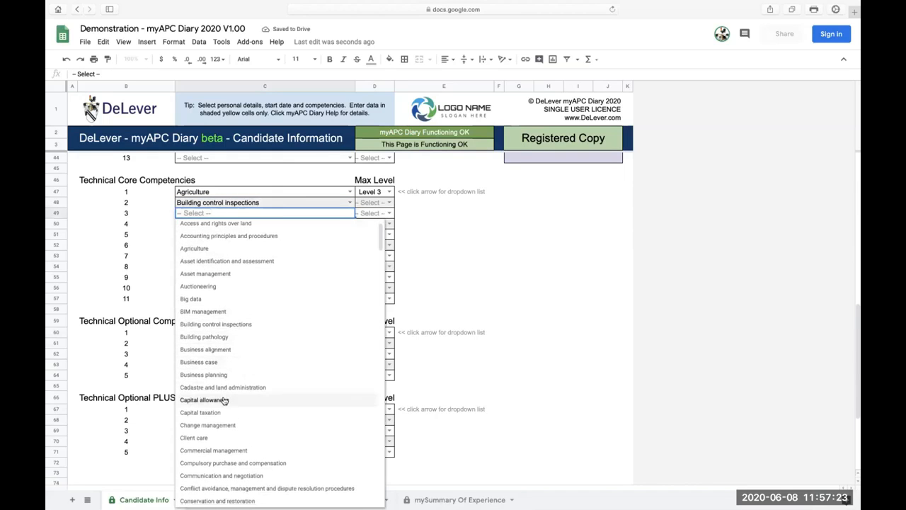
left_click(227, 399)
left_click(390, 203)
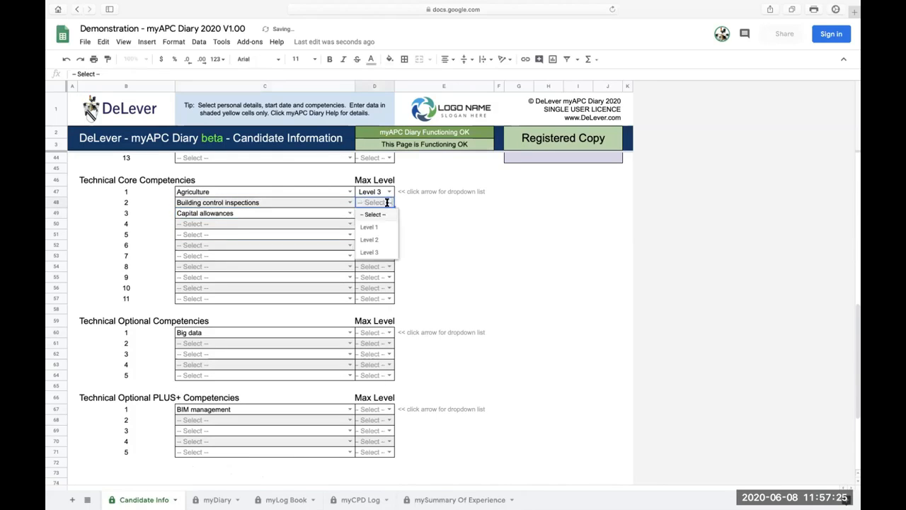
left_click(375, 241)
left_click(388, 213)
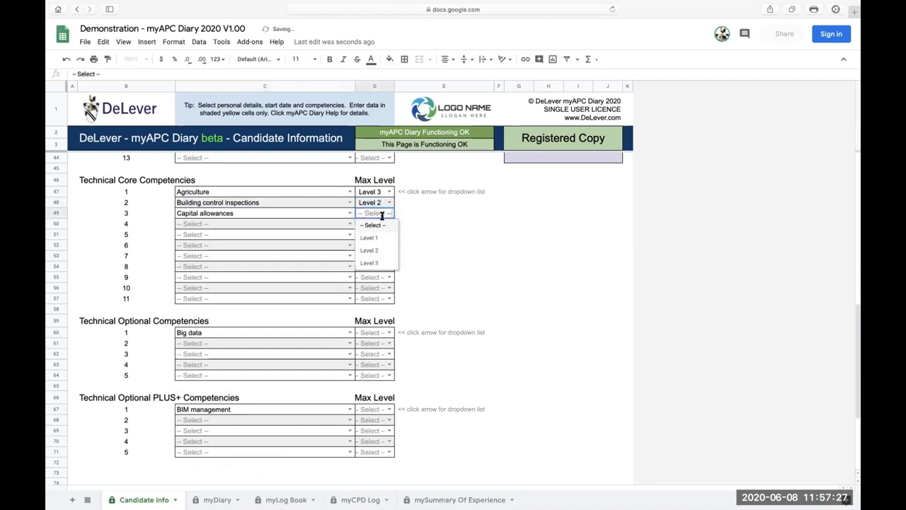
left_click(375, 263)
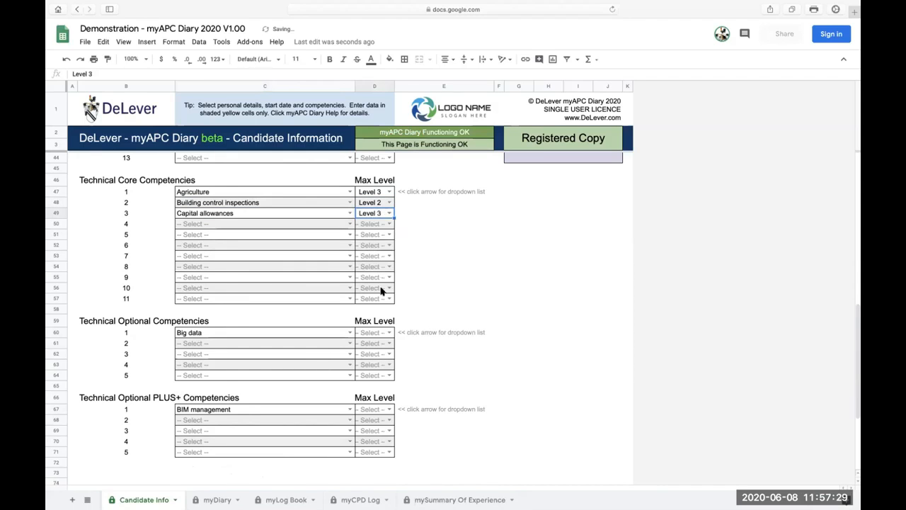
Set the max level to Level 2 for both the optional Big data and the PLUS+ BIM management competencies.
left_click(388, 332)
left_click(370, 369)
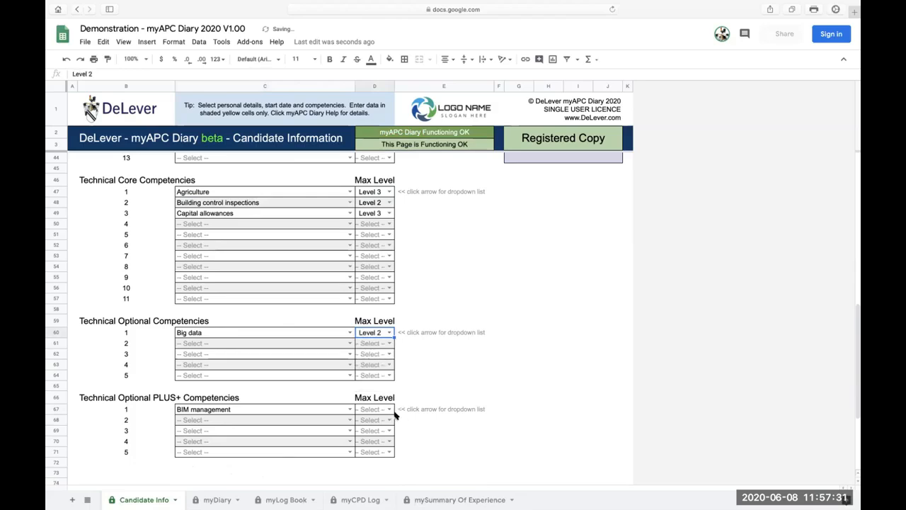
left_click(389, 409)
left_click(370, 446)
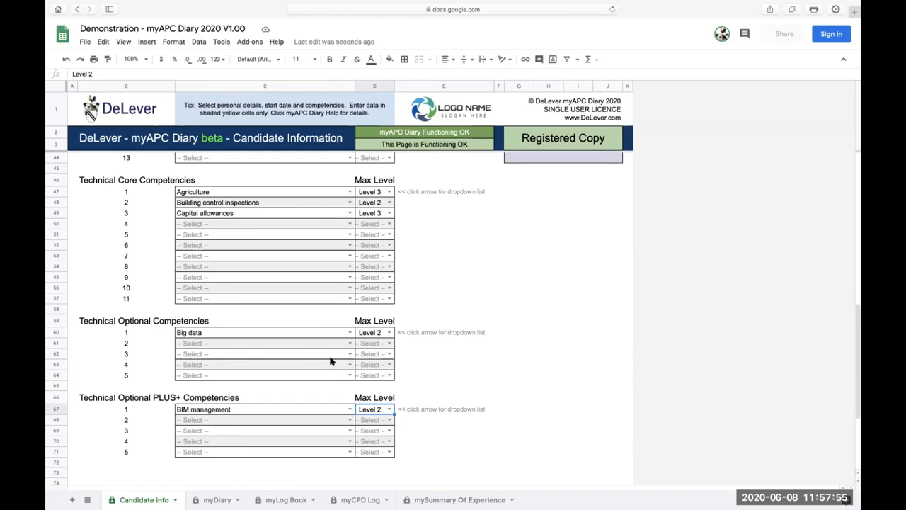
Select the duplicate Accounting principles and procedures as mandatory competency 12 and check the myAPC Diary Status for Candidate Info.
scroll(318, 364, "up", 5)
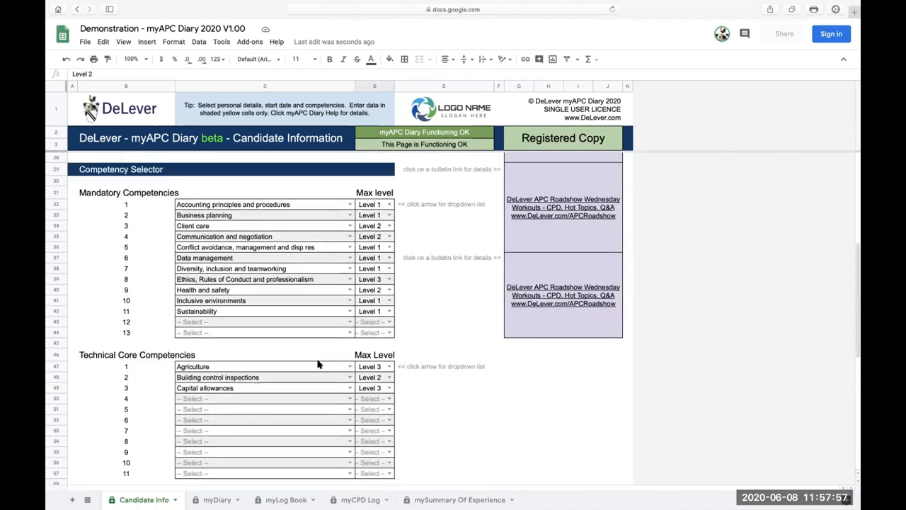
scroll(318, 364, "up", 10)
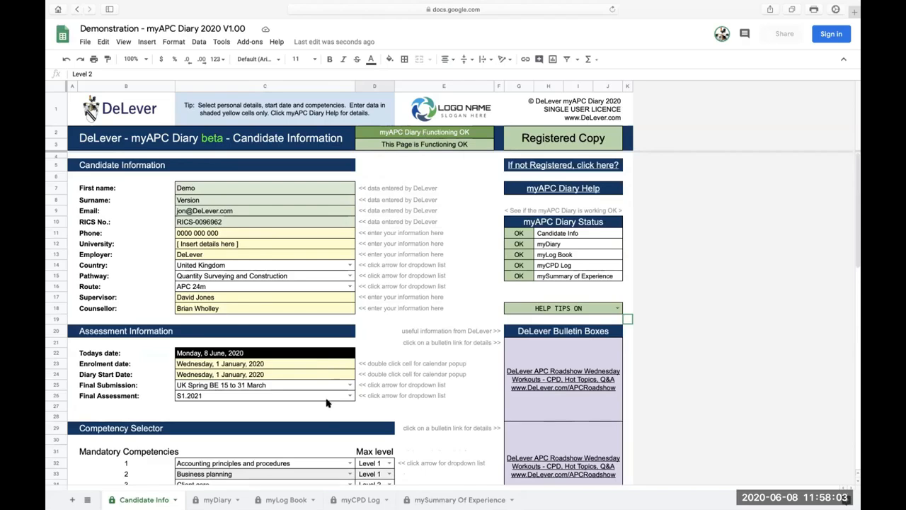
scroll(327, 403, "down", 5)
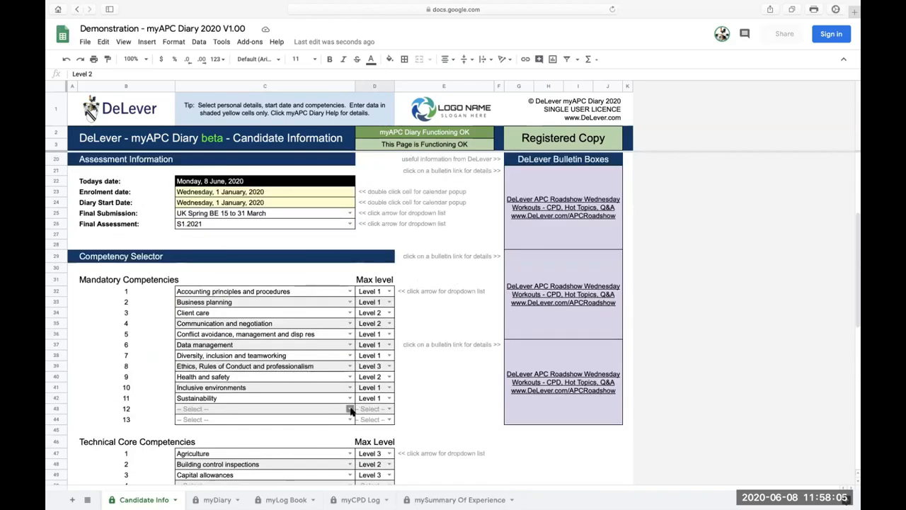
left_click(349, 411)
left_click(252, 446)
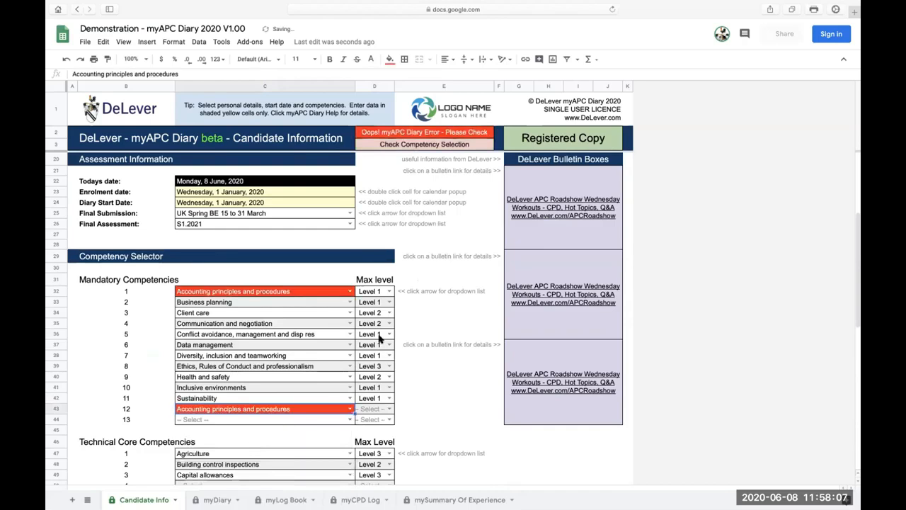
scroll(432, 285, "up", 5)
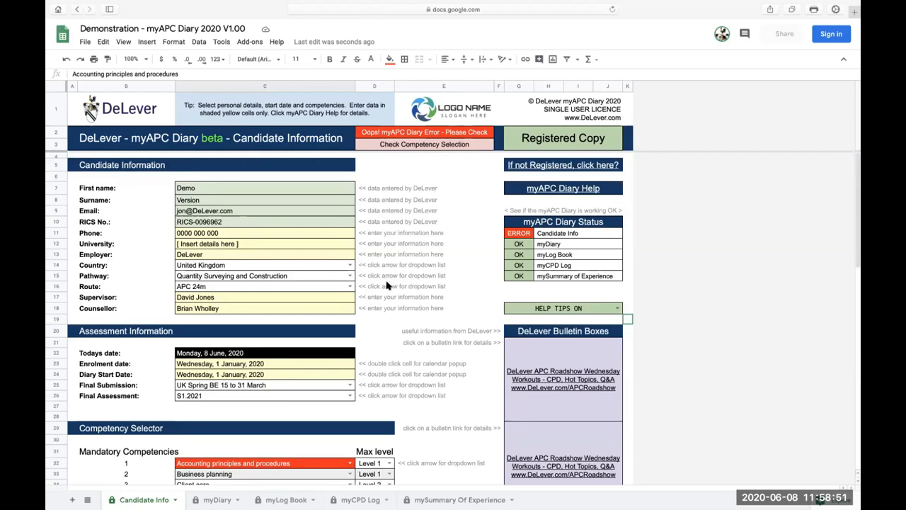
Reset mandatory competency 12 to -- Select -- to remove the duplicate Accounting principles and procedures entry.
scroll(350, 346, "down", 15)
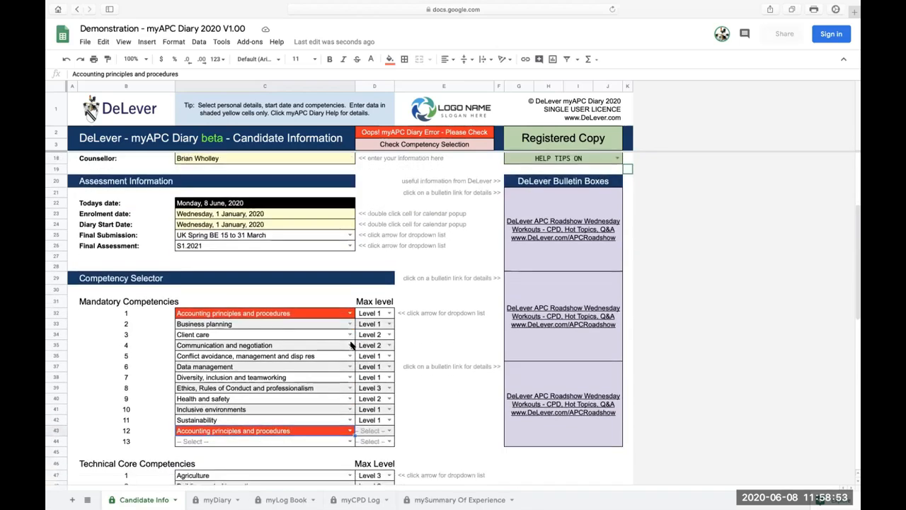
scroll(351, 346, "up", 8)
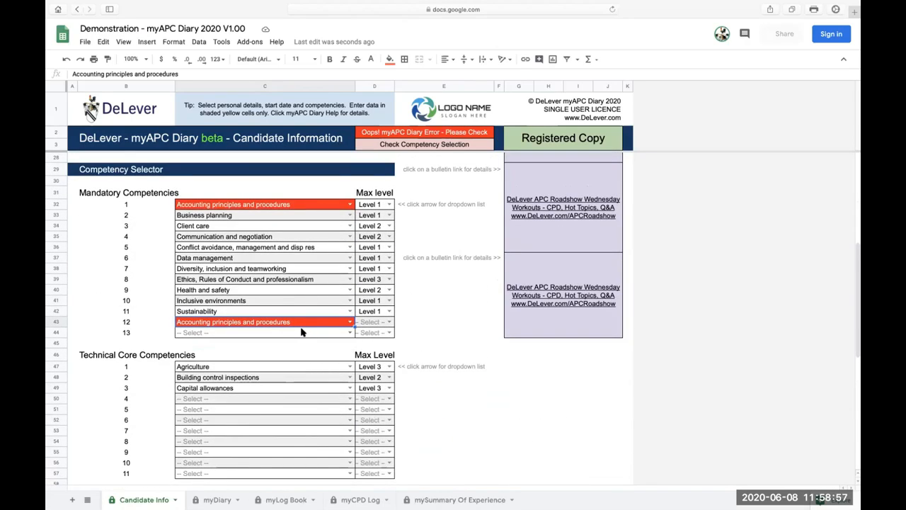
scroll(349, 315, "up", 6)
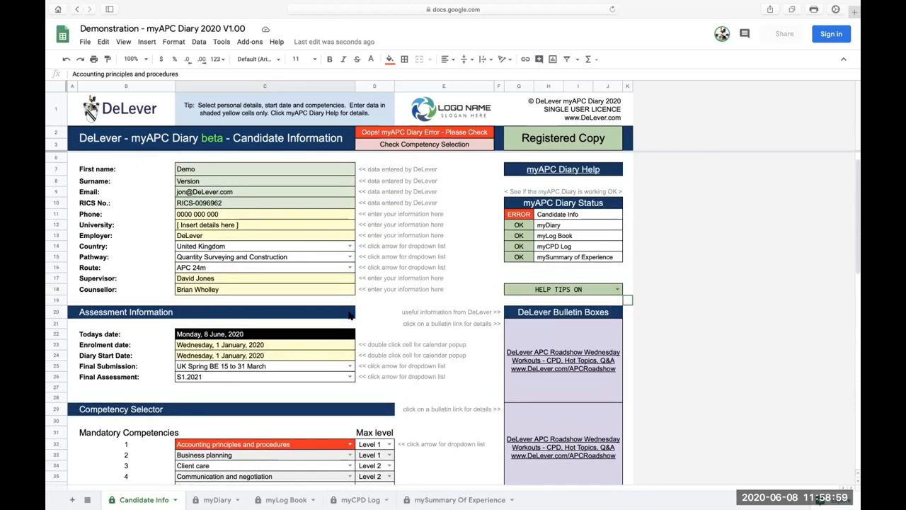
scroll(349, 315, "down", 4)
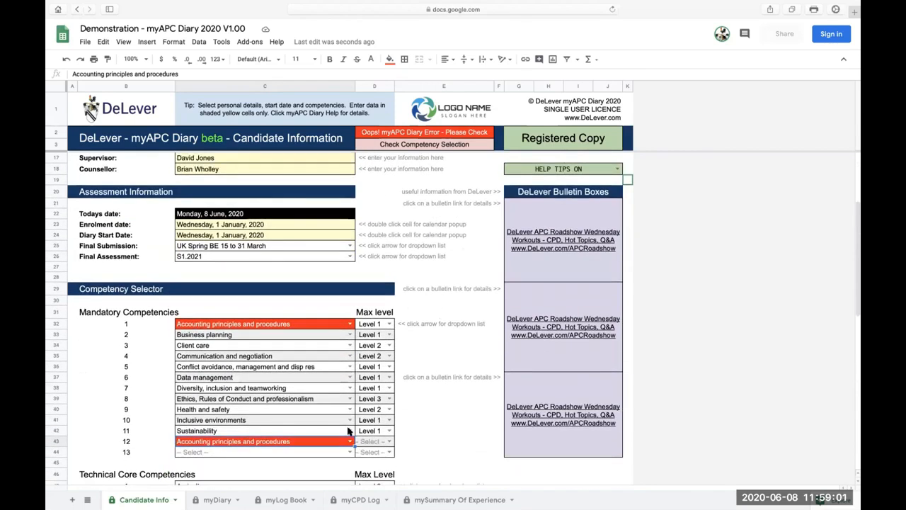
left_click(350, 441)
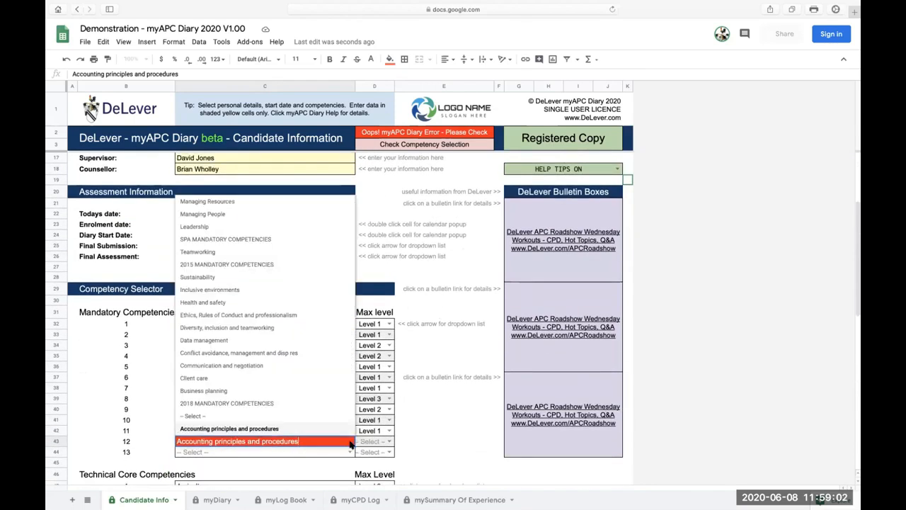
left_click(208, 416)
scroll(429, 312, "up", 4)
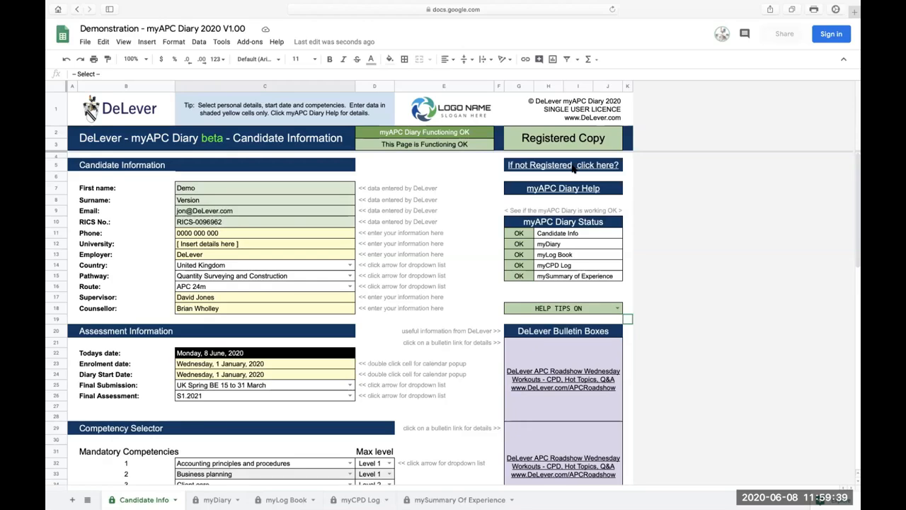
Preview the registration link for unregistered users and look over the myAPC Diary Help and Status boxes.
mouse_move(573, 168)
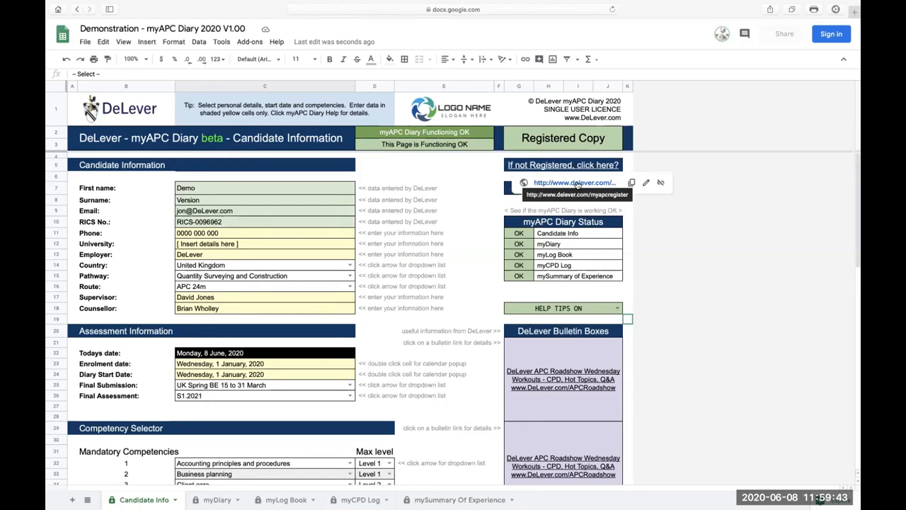
left_click(486, 213)
mouse_move(558, 192)
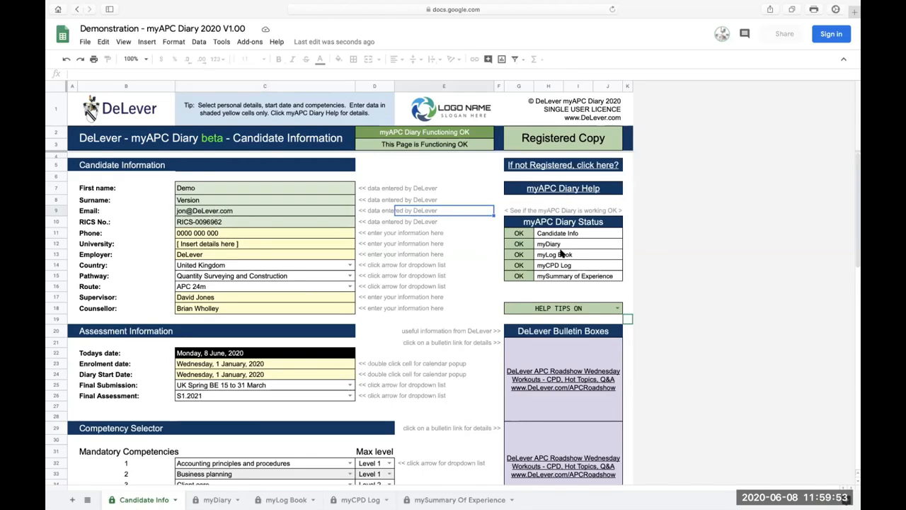
scroll(476, 295, "down", 2)
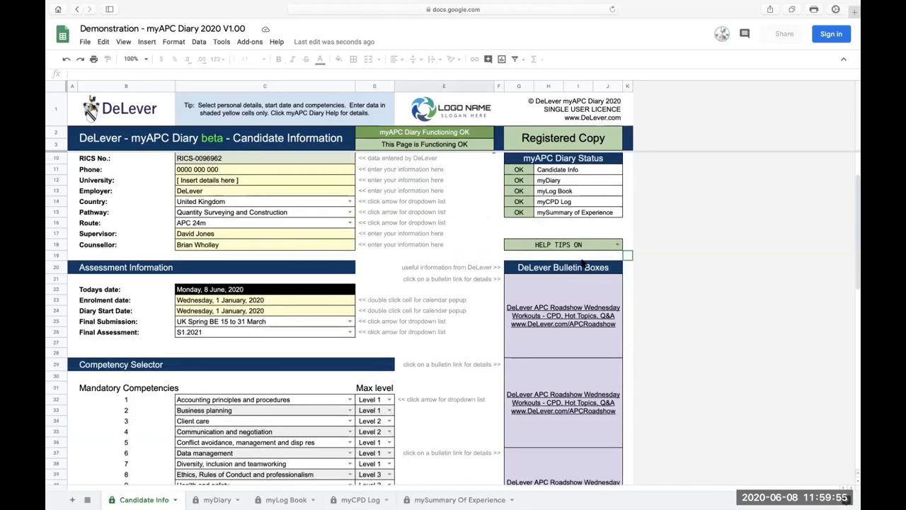
scroll(463, 254, "up", 2)
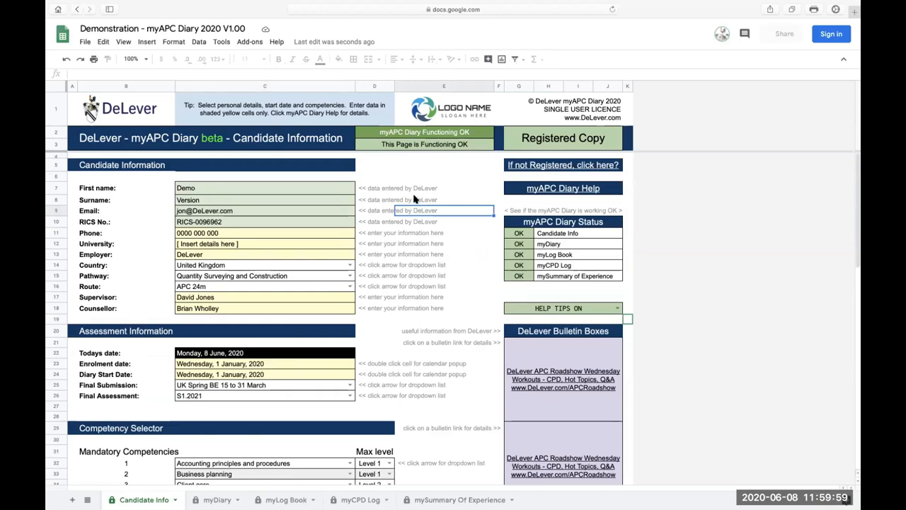
Highlight the help tips beside the candidate information, switch to HELP TIPS OFF and check the sheet down to the technical competencies.
left_click_drag(372, 188, 380, 308)
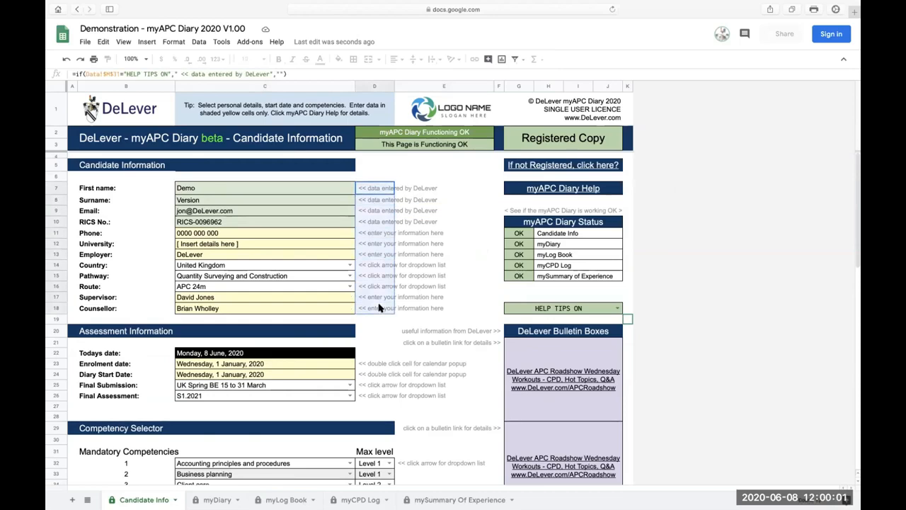
left_click(455, 298)
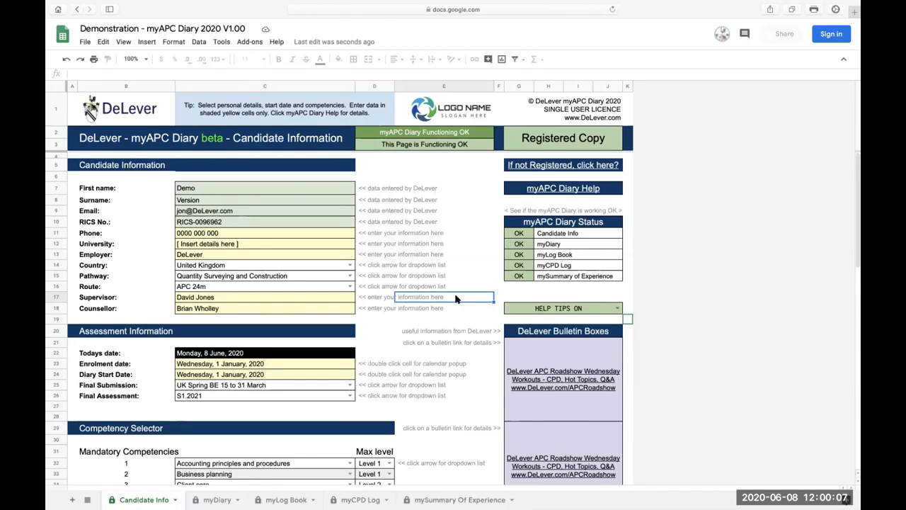
left_click(618, 308)
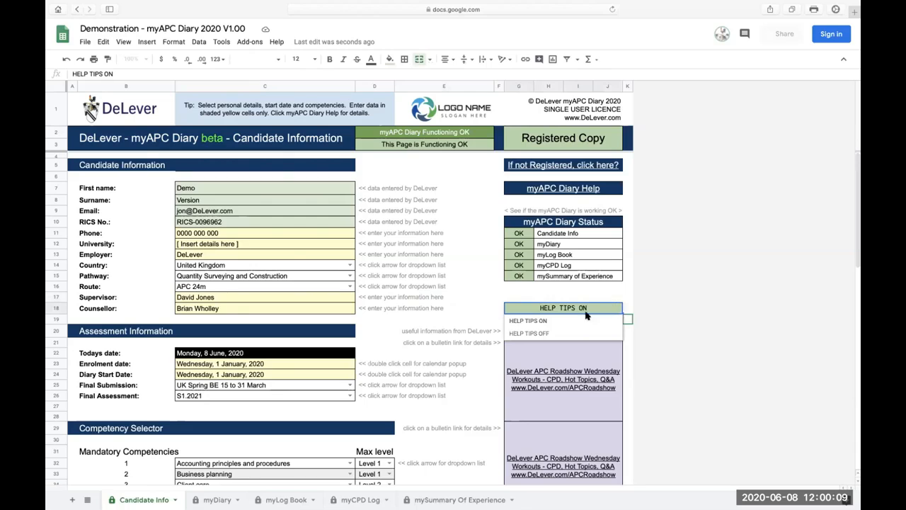
left_click(543, 334)
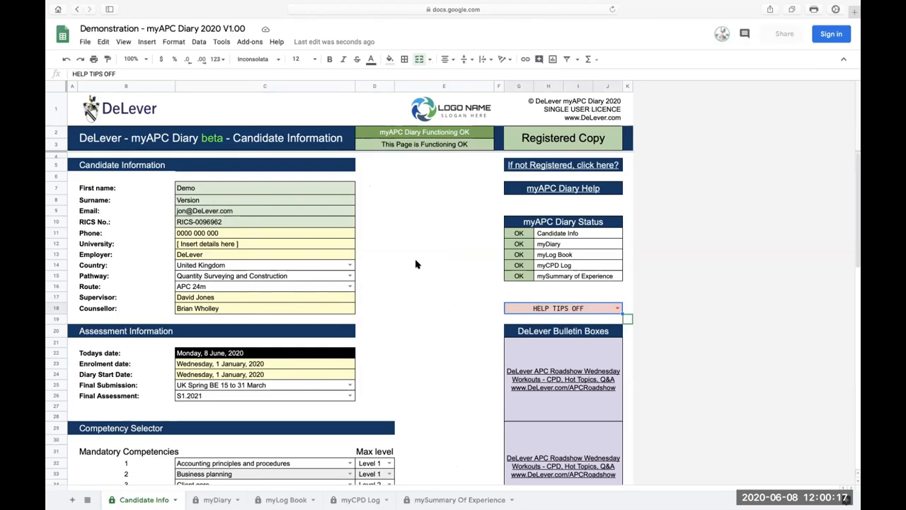
scroll(418, 262, "down", 3)
scroll(417, 263, "down", 4)
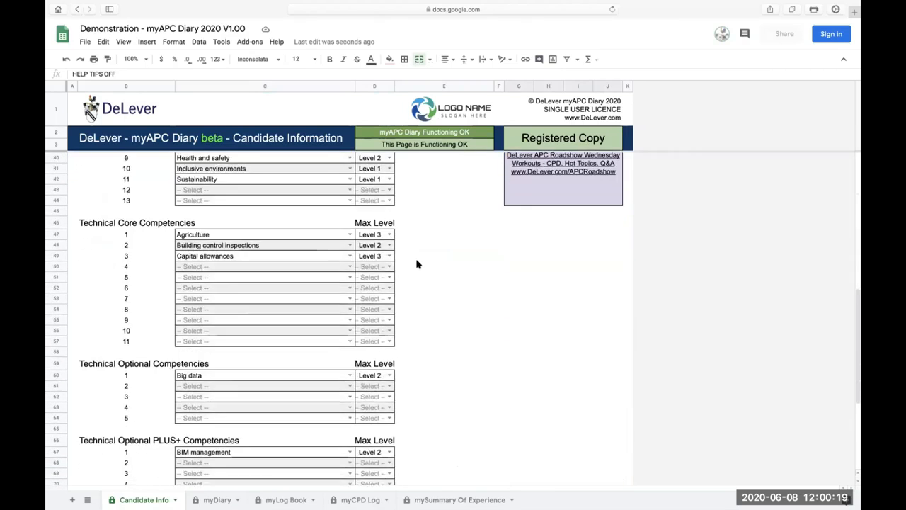
scroll(417, 263, "up", 5)
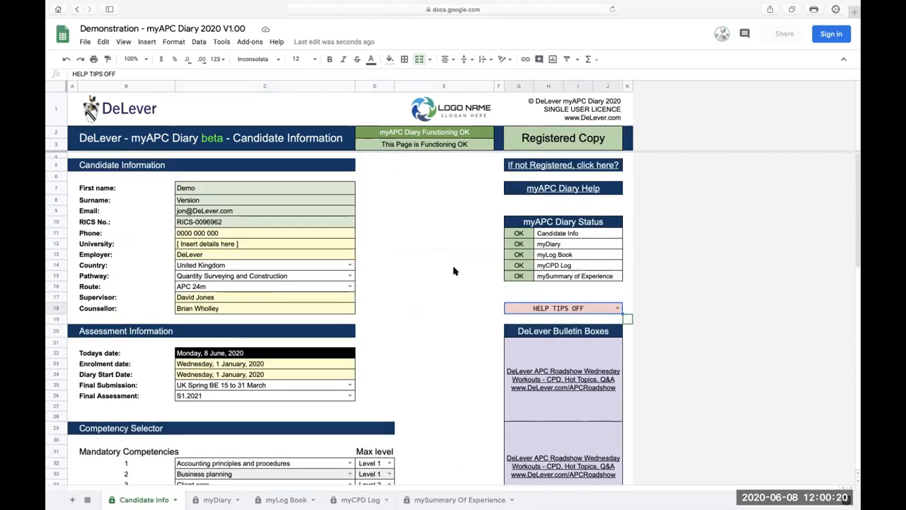
Set the help tips option to HELP TIPS ON and review the tips beside the competency sections.
left_click(618, 308)
left_click(555, 334)
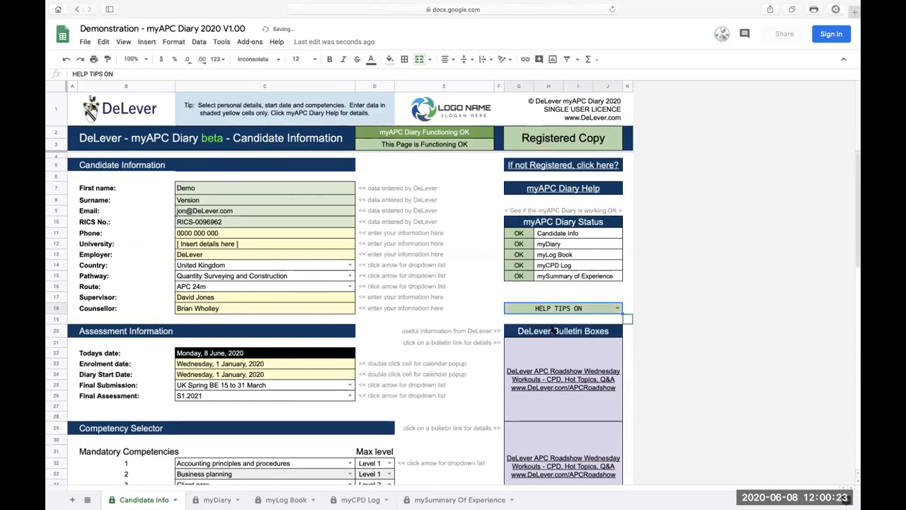
scroll(435, 288, "down", 2)
scroll(435, 287, "down", 7)
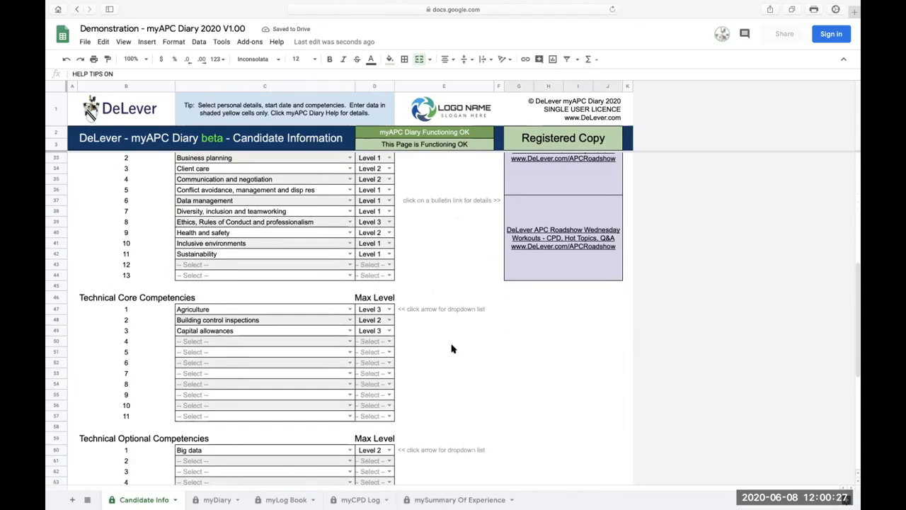
scroll(451, 347, "up", 9)
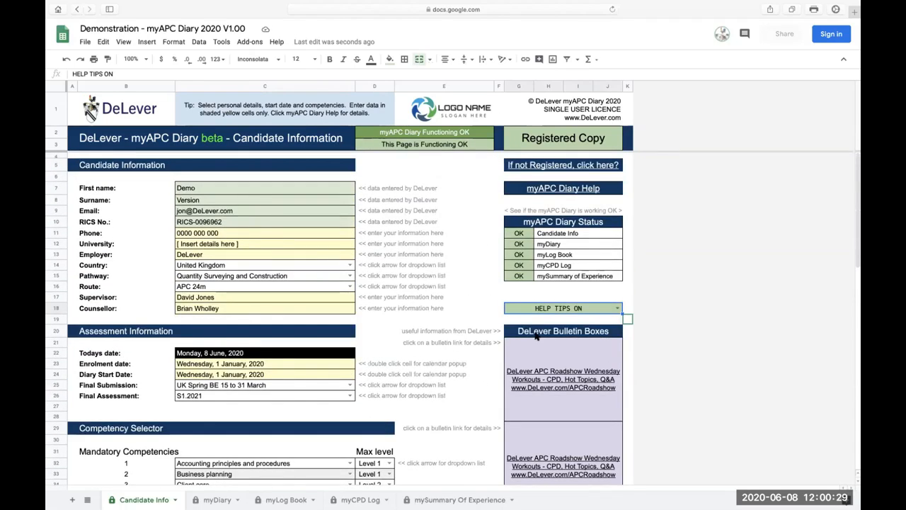
Examine the three DeLever Bulletin Boxes and preview their APCRoadshow links.
scroll(496, 340, "down", 5)
scroll(536, 336, "up", 3)
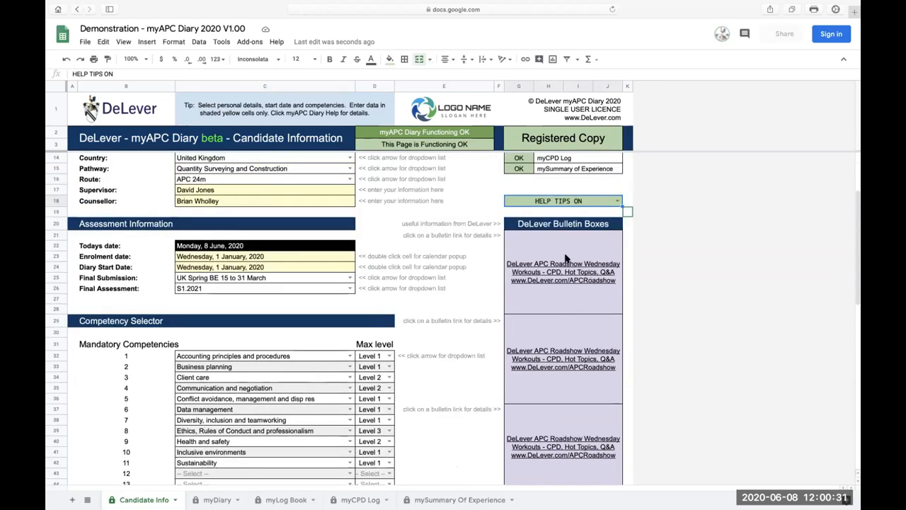
mouse_move(556, 265)
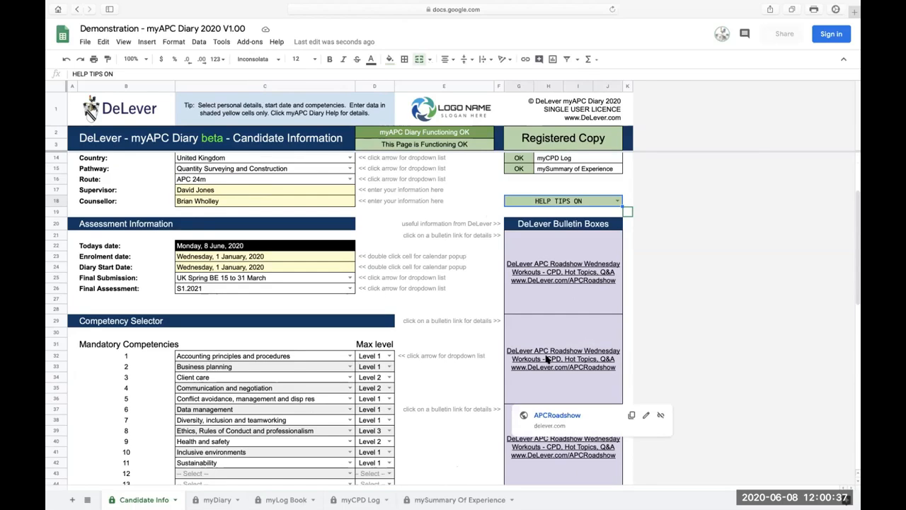
left_click(462, 258)
mouse_move(547, 265)
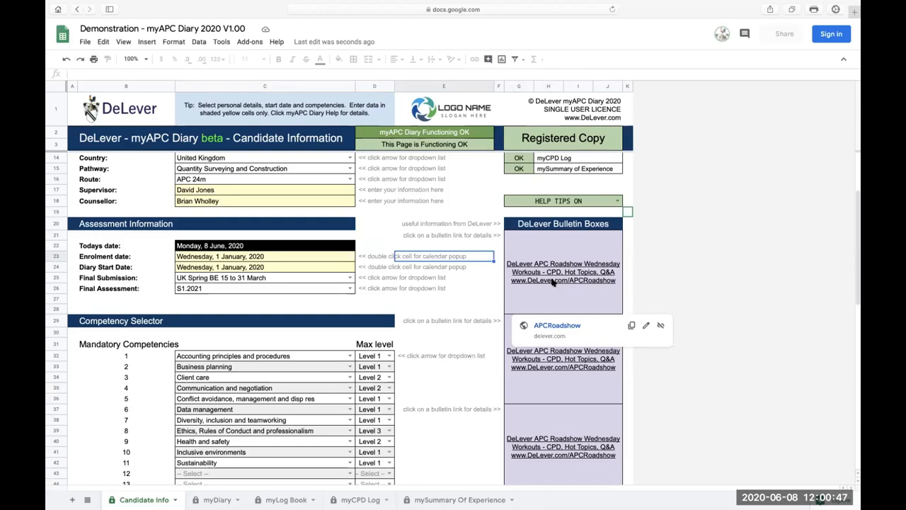
left_click(492, 278)
scroll(556, 328, "down", 3)
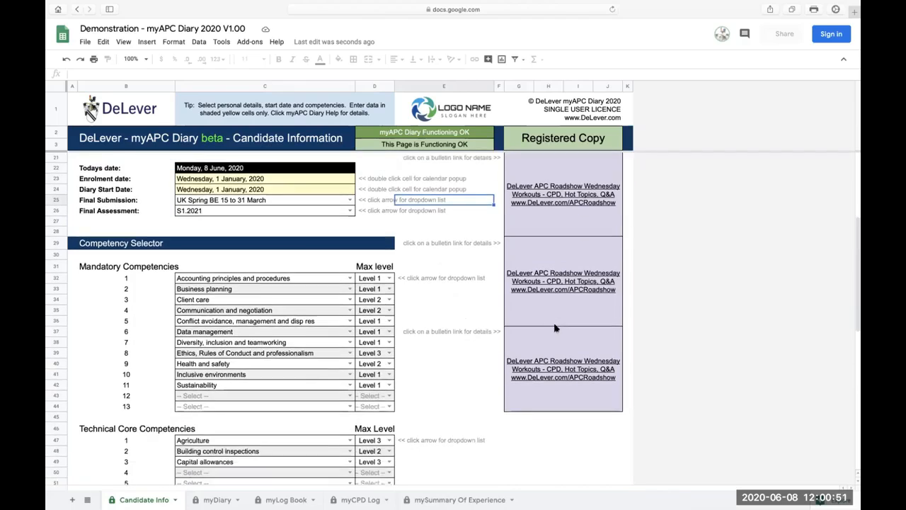
scroll(556, 327, "down", 1)
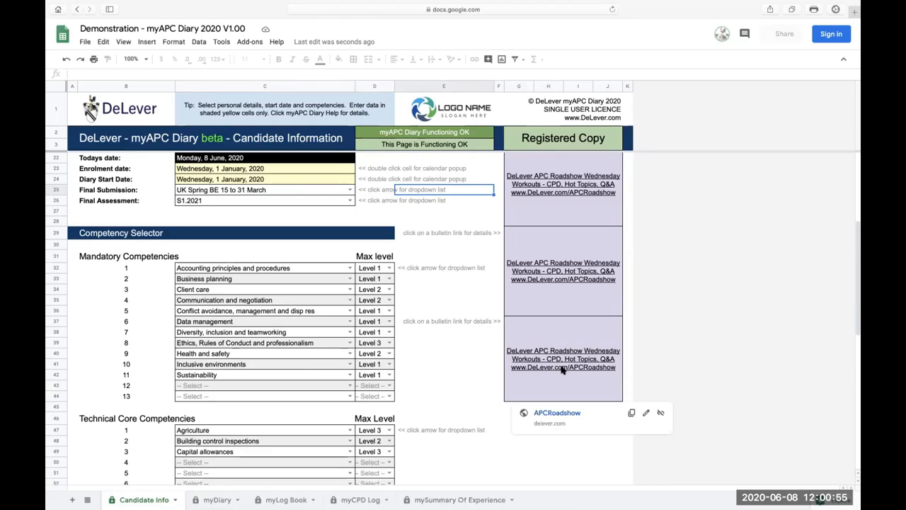
scroll(562, 369, "up", 3)
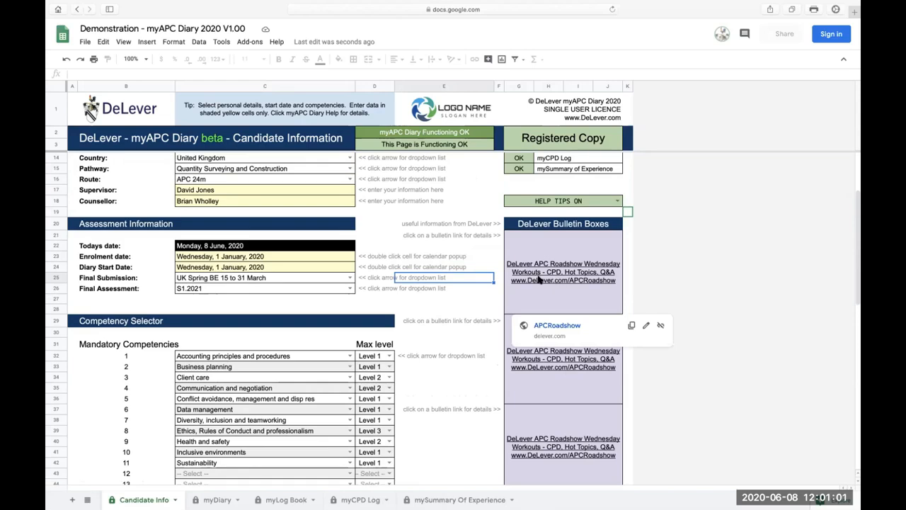
scroll(430, 302, "up", 3)
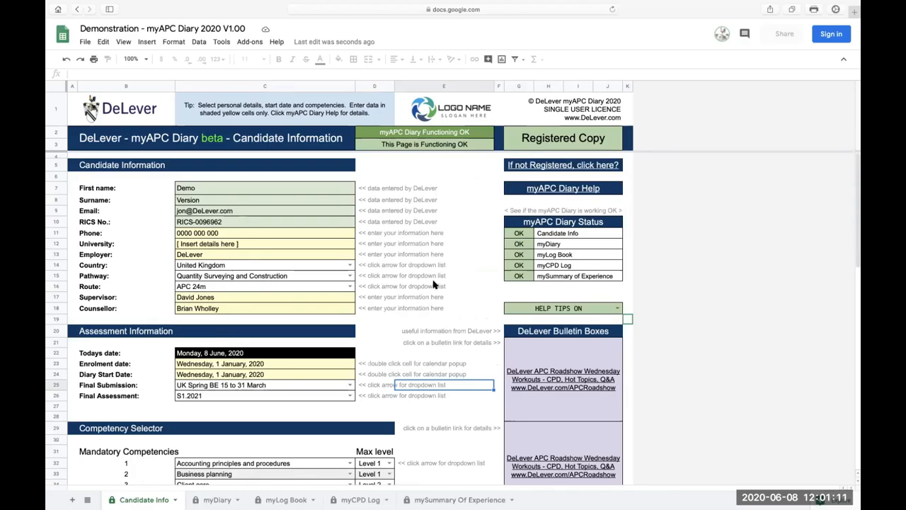
Review the completed Candidate Info sheet from the mandatory competencies through to the Technical Optional PLUS+ competencies.
scroll(435, 283, "down", 10)
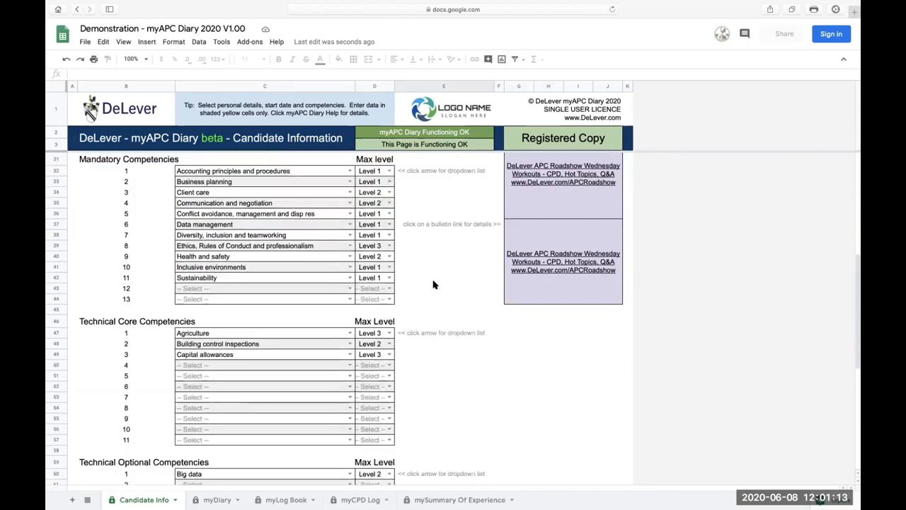
scroll(434, 284, "down", 5)
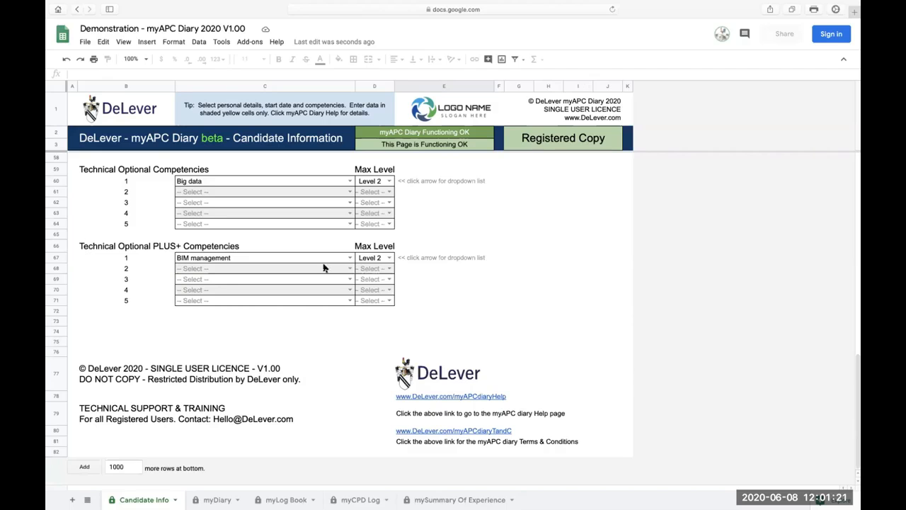
scroll(276, 269, "up", 15)
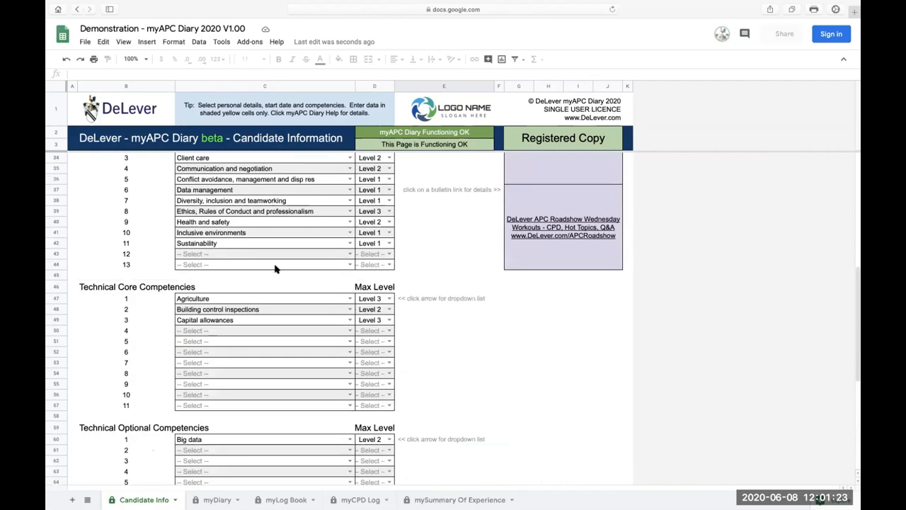
scroll(276, 269, "up", 3)
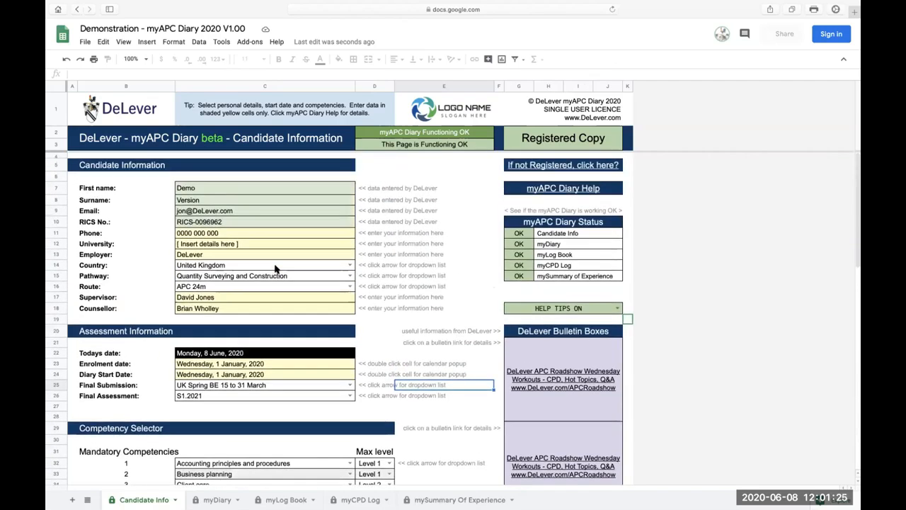